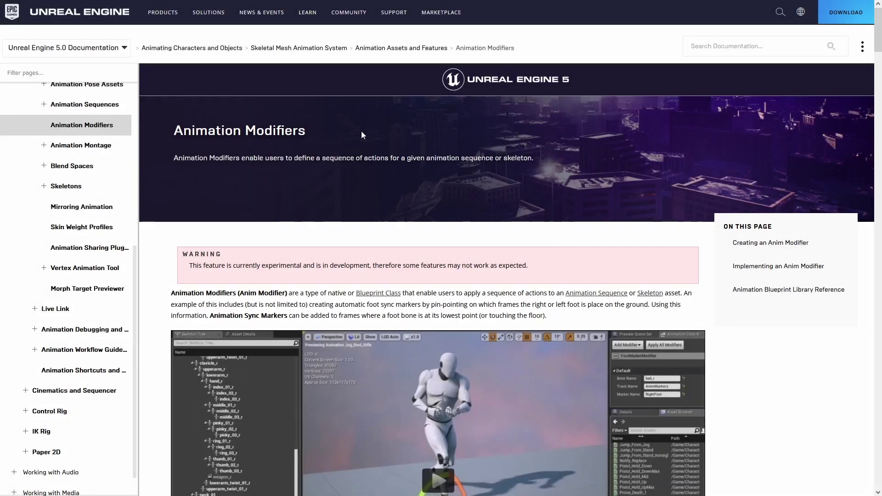
Read through the Animation Modifiers documentation on creating, implementing and exposing properties of an Anim Modifier
left_click_drag(194, 131, 344, 123)
scroll(551, 258, "down", 3)
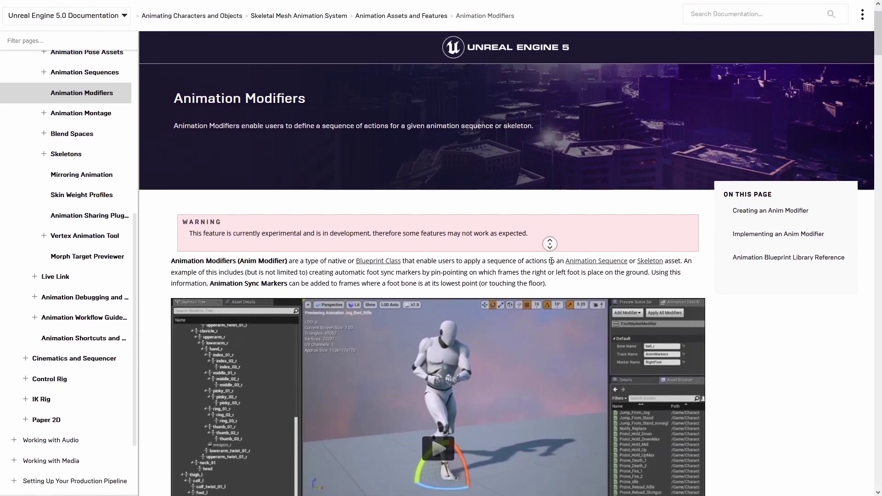
scroll(552, 265, "down", 9)
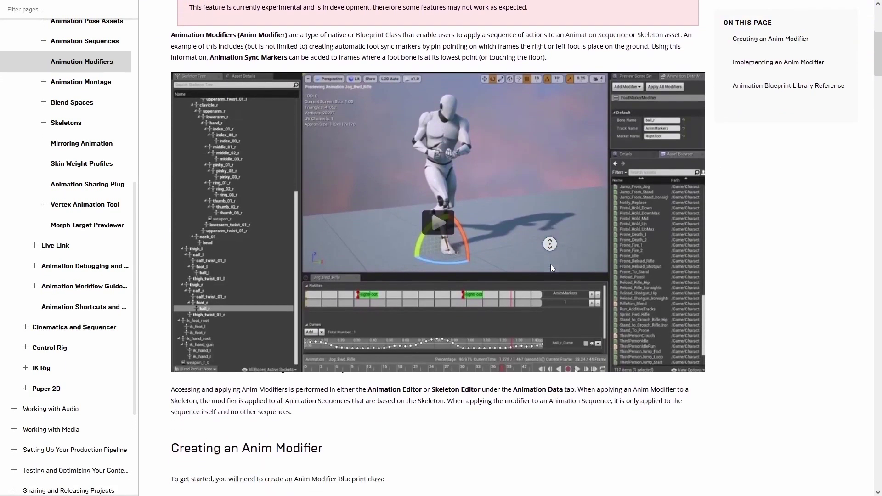
scroll(553, 269, "down", 8)
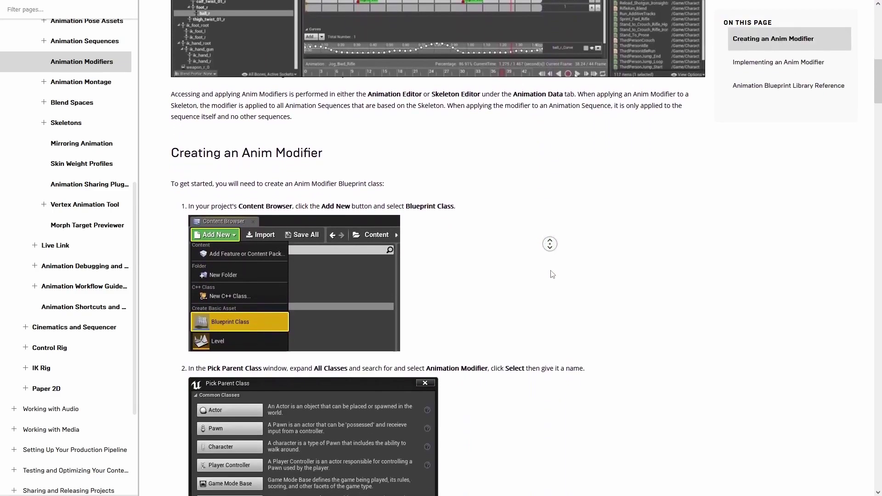
scroll(551, 271, "down", 9)
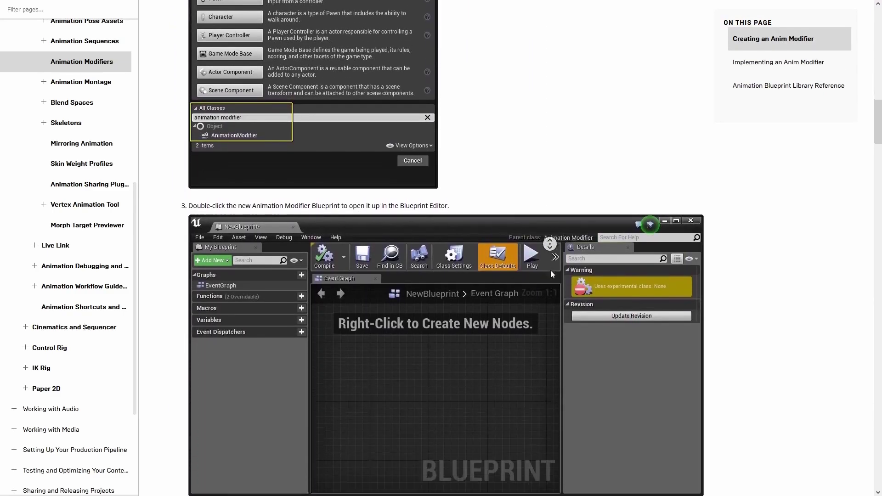
scroll(551, 274, "down", 9)
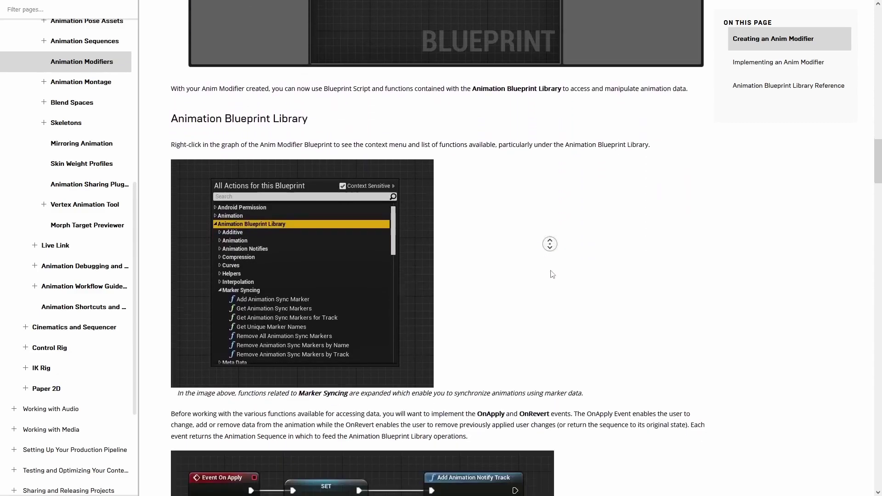
scroll(553, 274, "down", 9)
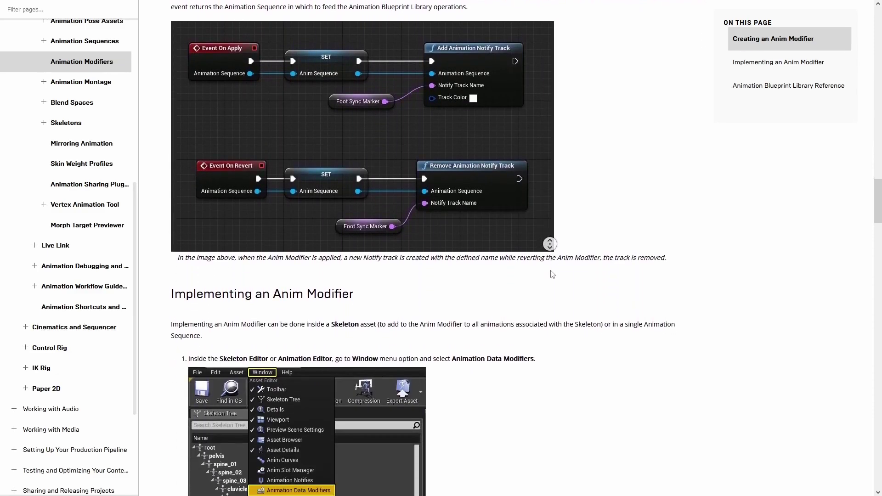
scroll(552, 275, "down", 9)
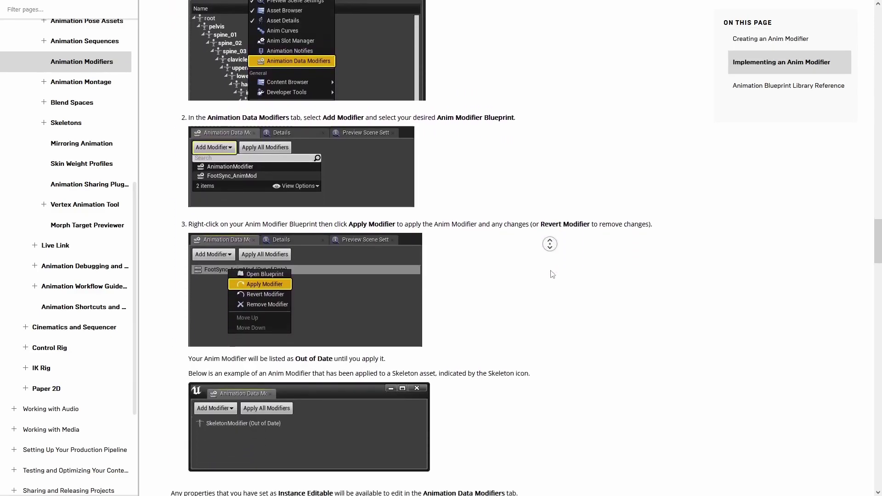
scroll(553, 274, "down", 9)
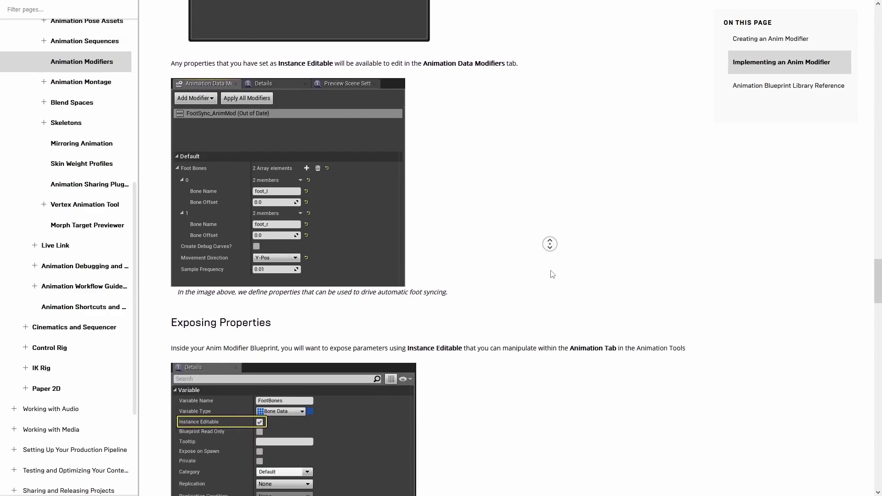
scroll(553, 274, "down", 9)
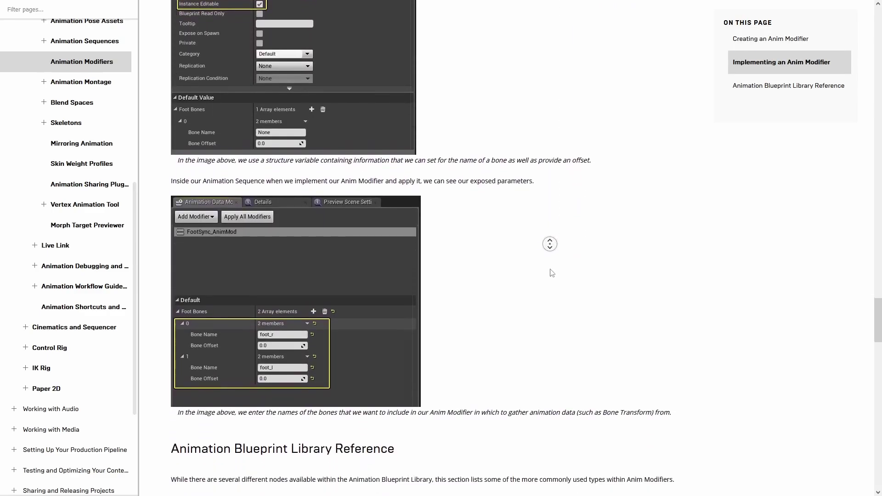
Examine the Animation Blueprint Library Reference section covering notify and curve tracks, Get Bone Pose and helper nodes
scroll(552, 273, "down", 8)
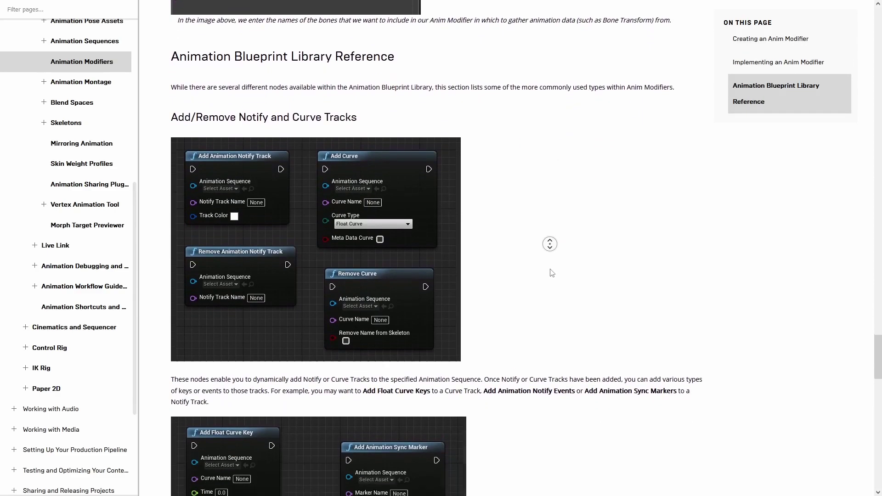
scroll(417, 132, "up", 1)
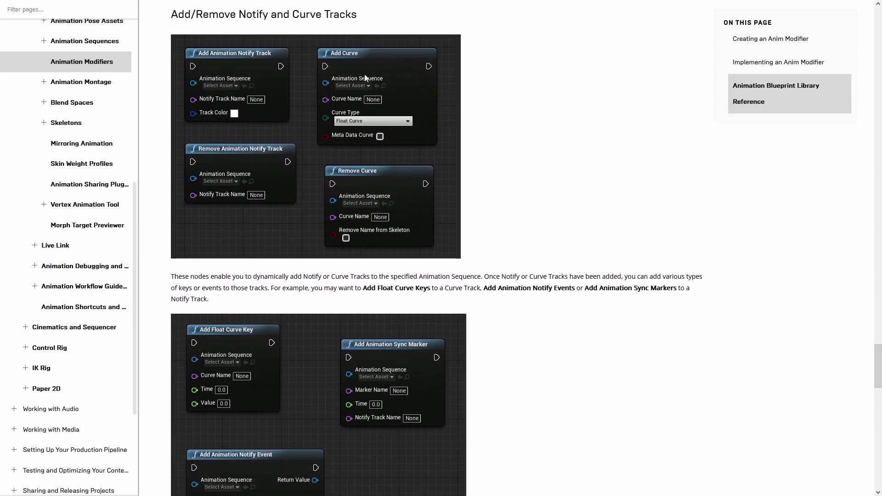
scroll(366, 78, "down", 2)
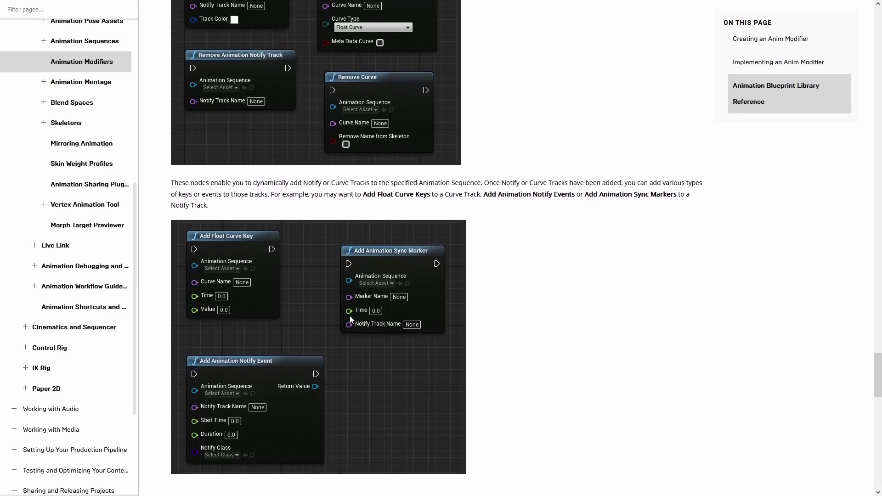
scroll(350, 315, "down", 10)
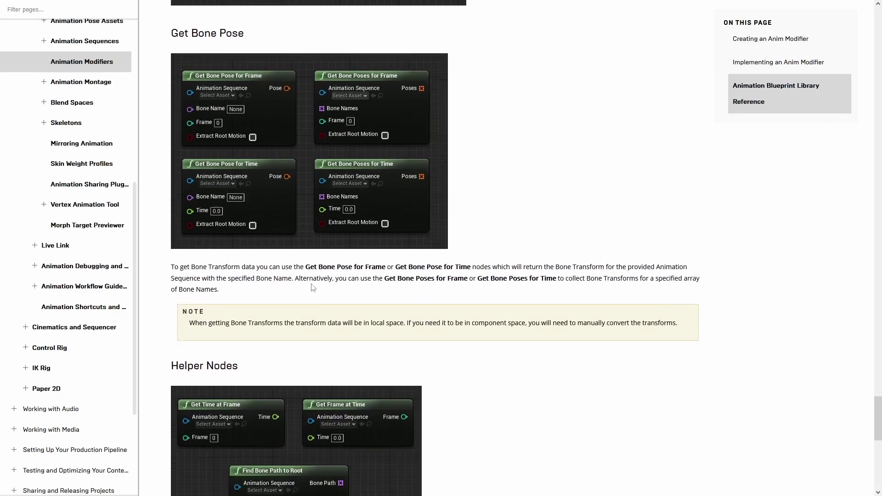
scroll(313, 288, "down", 1)
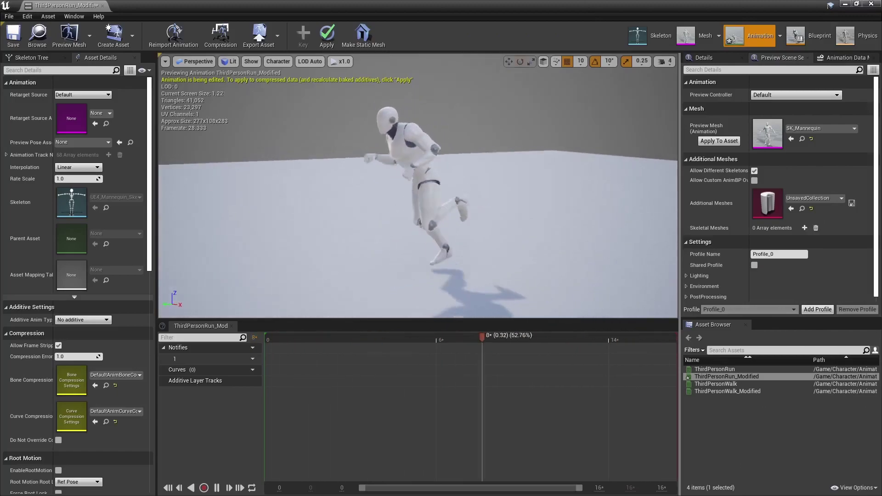
Switch to Unreal Editor and apply all the animation data modifiers listed for the ThirdPersonRun_Modified animation
left_click(846, 57)
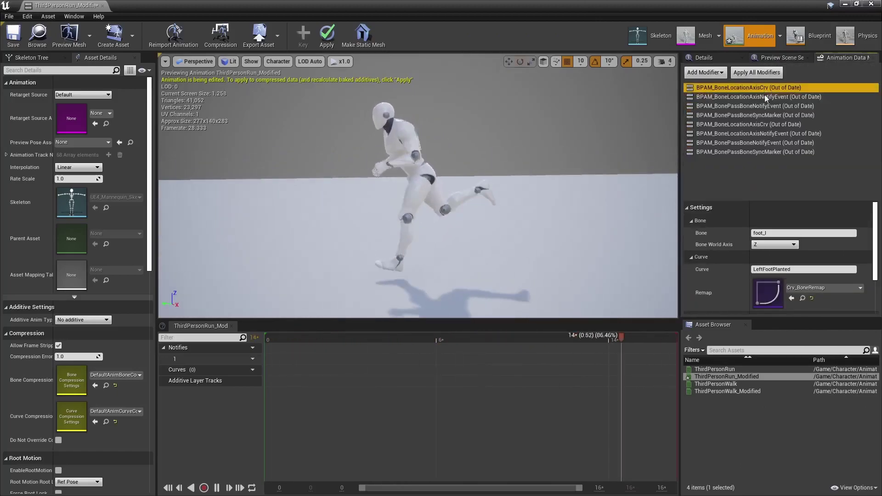
left_click(771, 152, "shift")
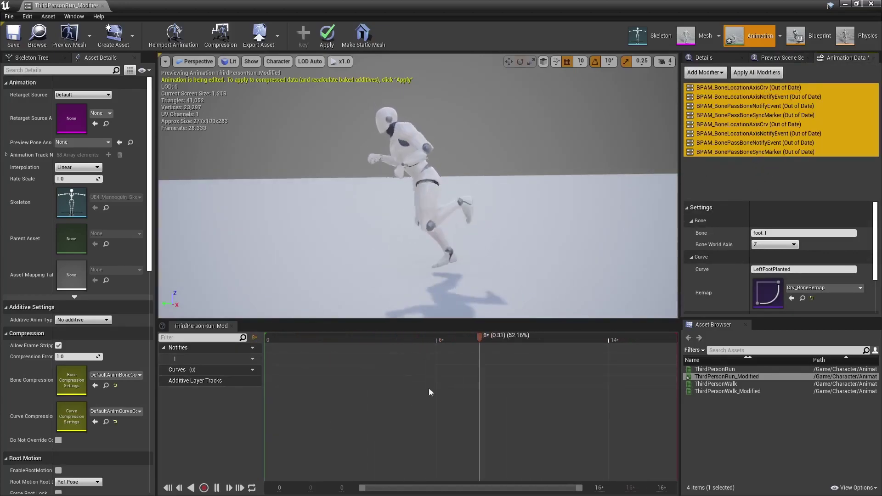
left_click(759, 73)
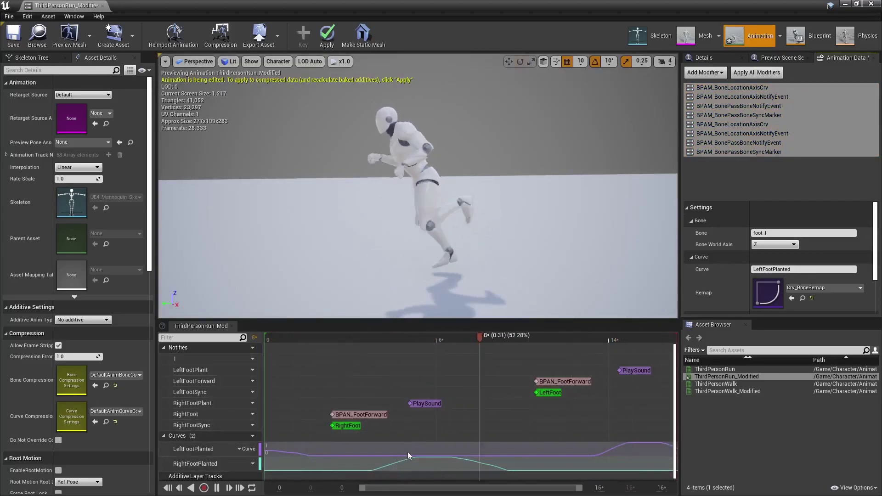
Scrub through the run animation to compare the generated foot-forward notifies and sync markers with the character's leg poses
left_click(383, 334)
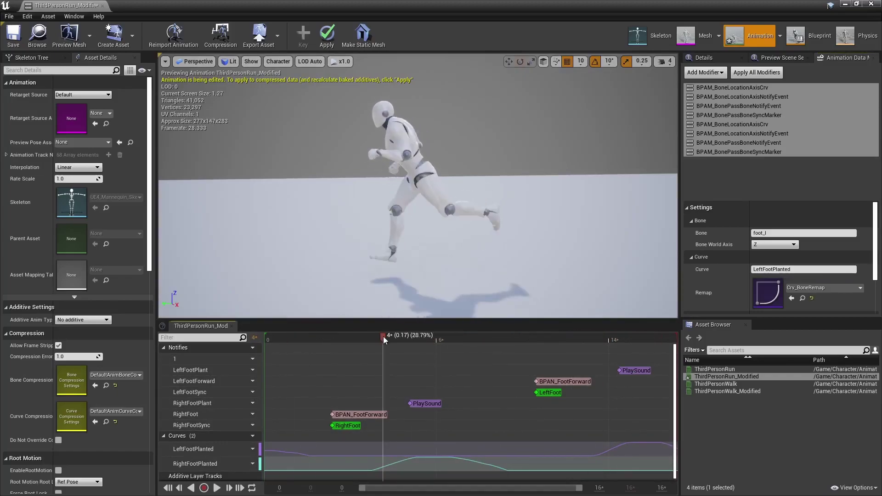
left_click(347, 426)
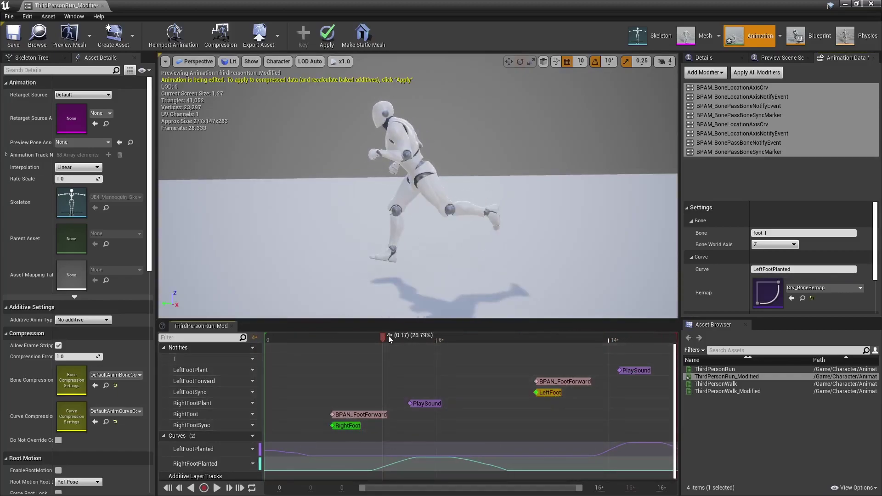
left_click_drag(388, 336, 366, 344)
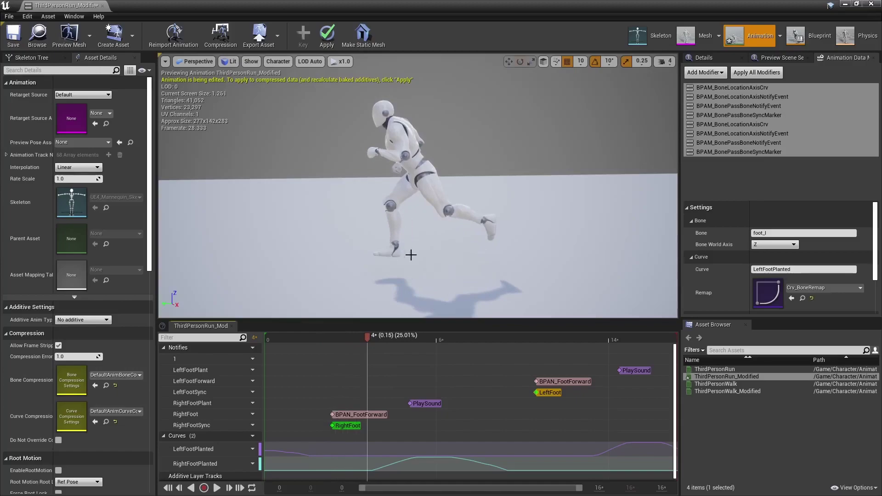
left_click_drag(432, 334, 352, 332)
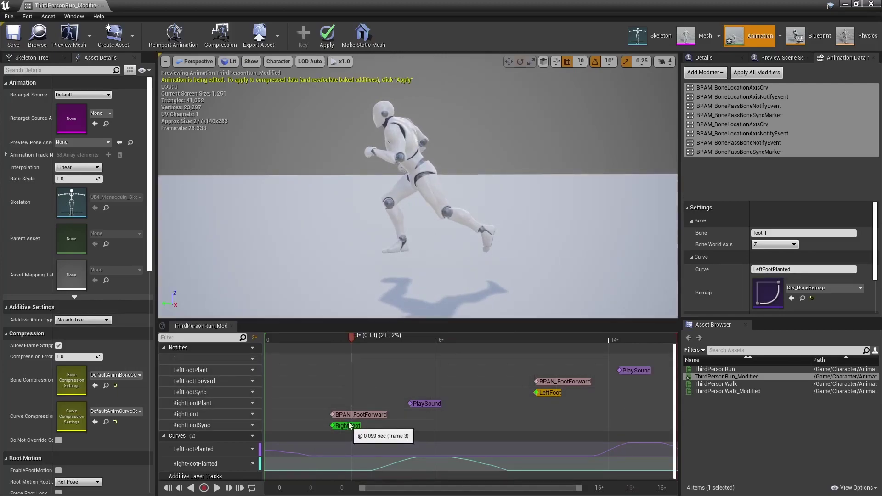
left_click_drag(348, 335, 318, 335)
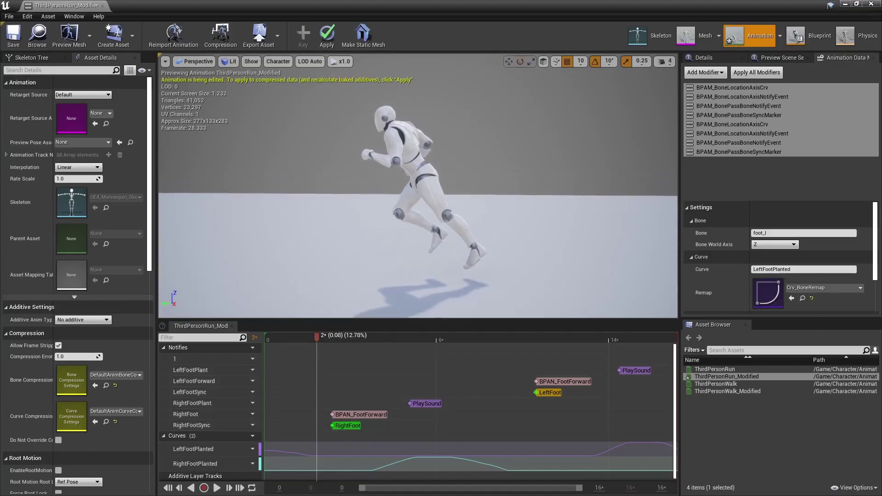
left_click_drag(427, 216, 428, 211, "alt")
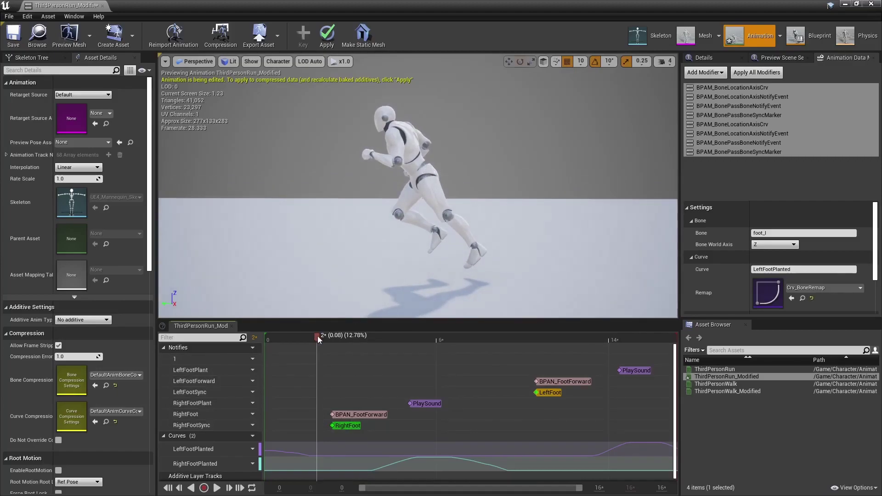
left_click_drag(319, 336, 554, 335)
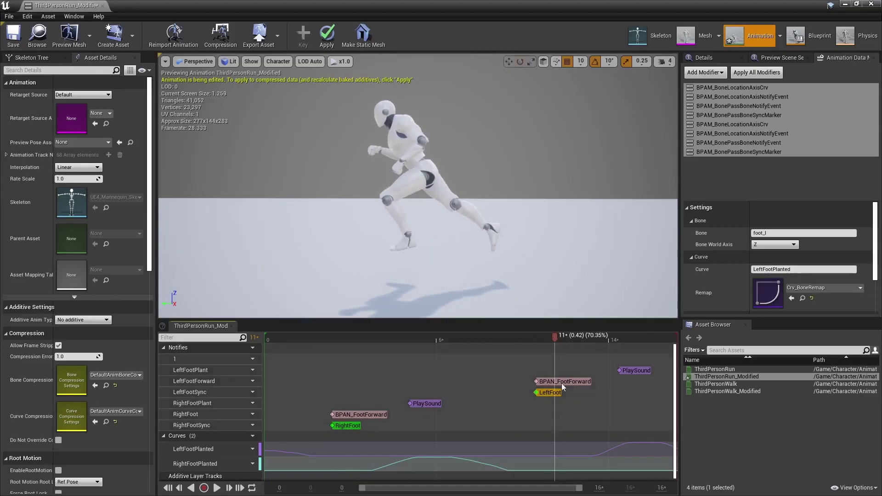
Inspect the settings of the LeftFootForward track's BPAN_FootForward notify and the RightFootPlant track's PlaySound notify, checking the latter against the pose
left_click(716, 59)
left_click(756, 107)
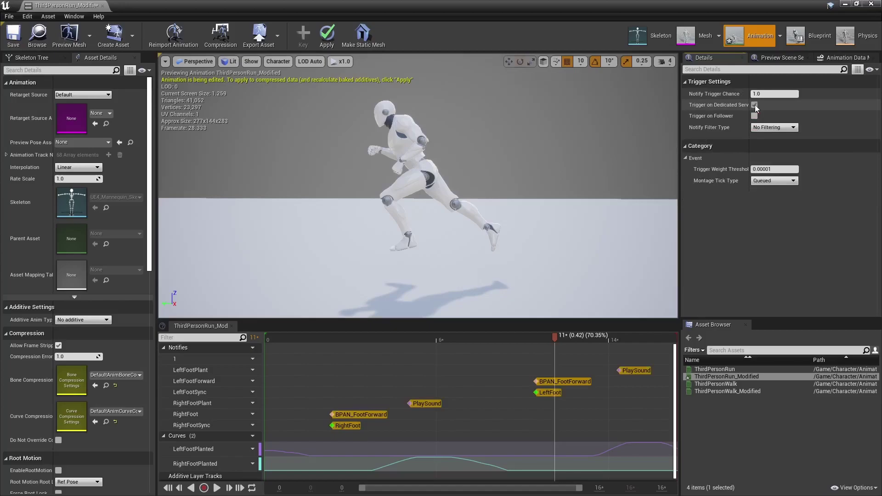
left_click(575, 382)
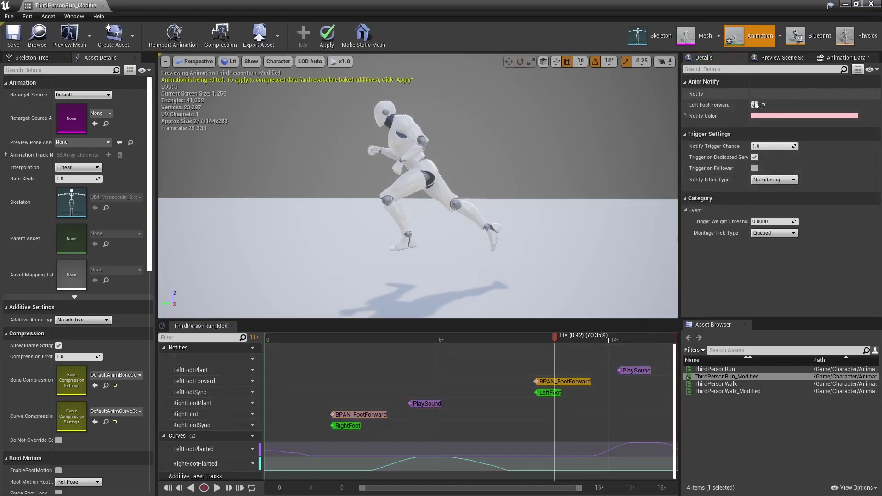
mouse_move(563, 342)
left_mouse_down()
mouse_move(517, 338)
mouse_move(556, 335)
mouse_move(525, 336)
mouse_move(546, 339)
left_mouse_up()
left_click(431, 407)
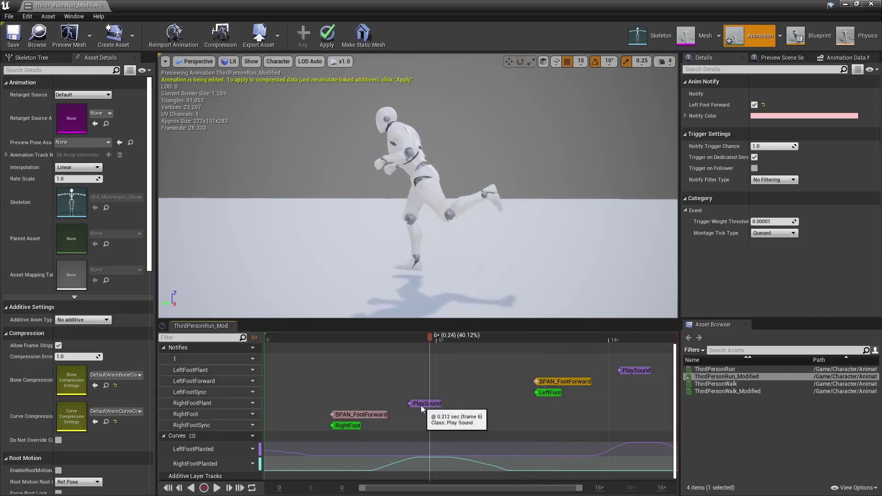
left_click(639, 371)
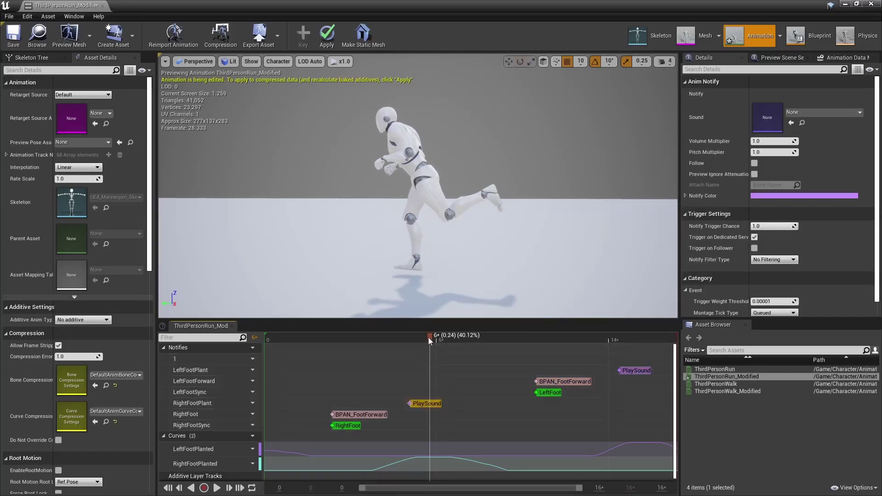
mouse_move(429, 337)
left_mouse_down()
mouse_move(402, 338)
mouse_move(448, 338)
mouse_move(424, 340)
mouse_move(438, 340)
left_mouse_up()
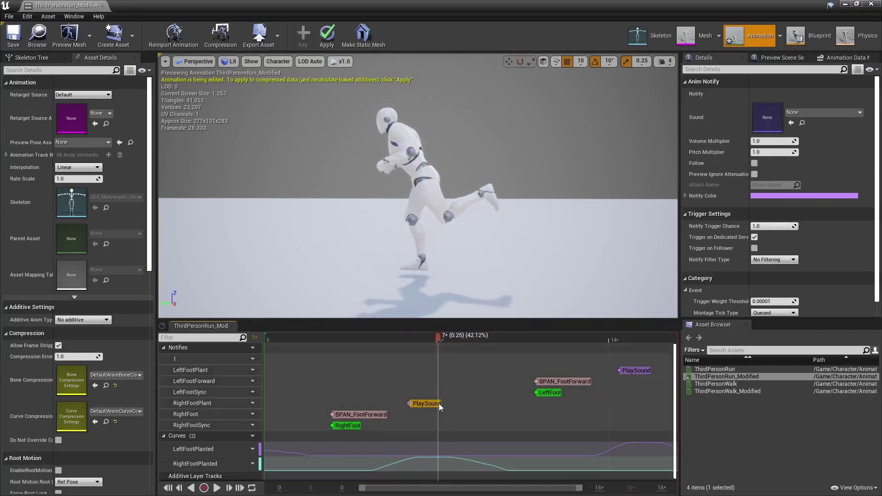
mouse_move(431, 406)
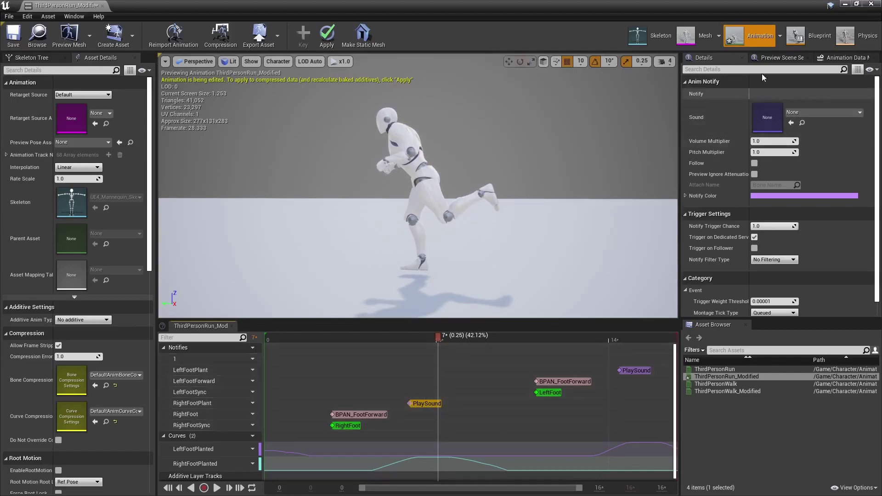
Review the settings of the BPAM_BoneLocationAxisNotifyEvent modifier that places the PlaySound notify on the RightFootPlant track
left_click(837, 60)
left_click(760, 98)
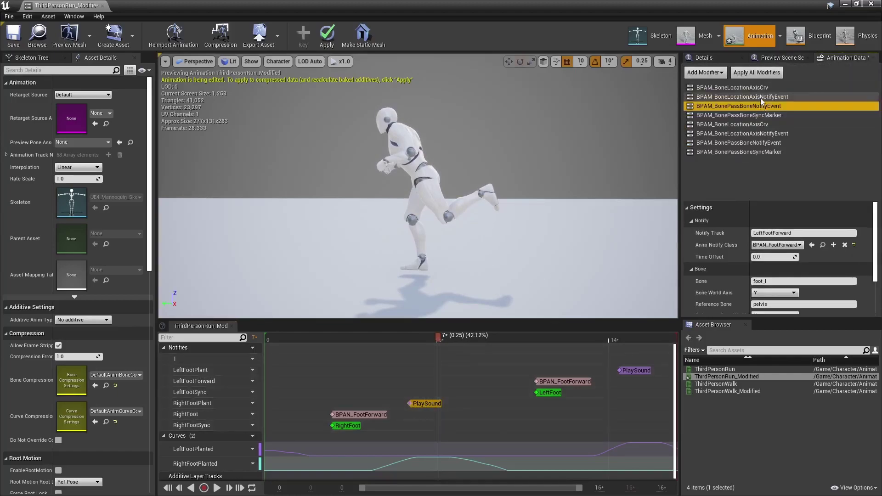
left_click(767, 133)
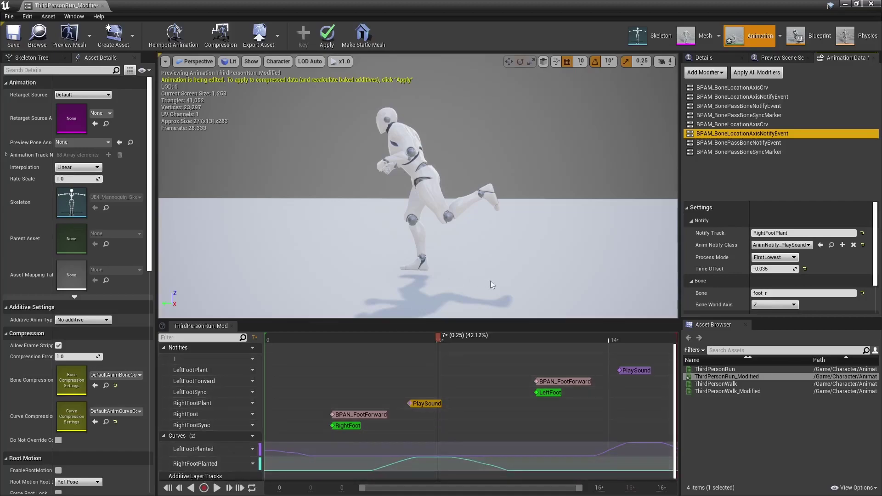
Scrub the first half of the run animation from different view angles to compare foot poses with the foot-planted curves
left_click_drag(490, 280, 461, 278, "alt")
left_click_drag(438, 336, 476, 336)
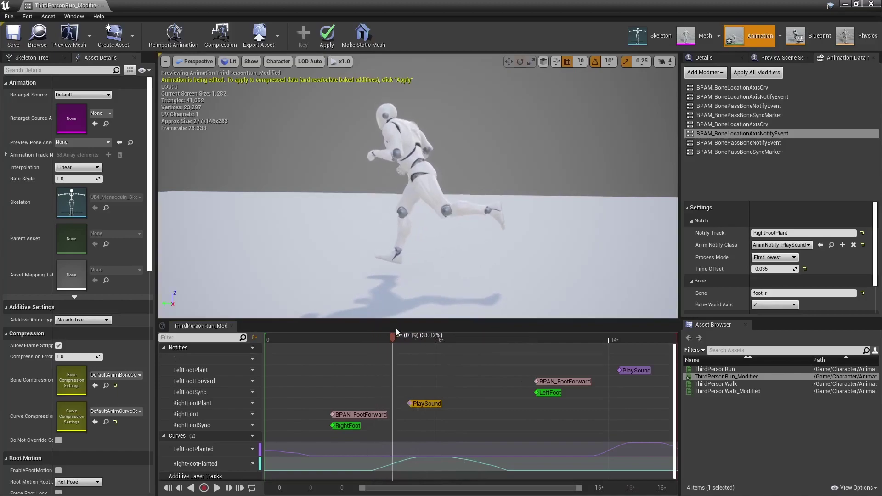
left_click_drag(396, 328, 312, 334)
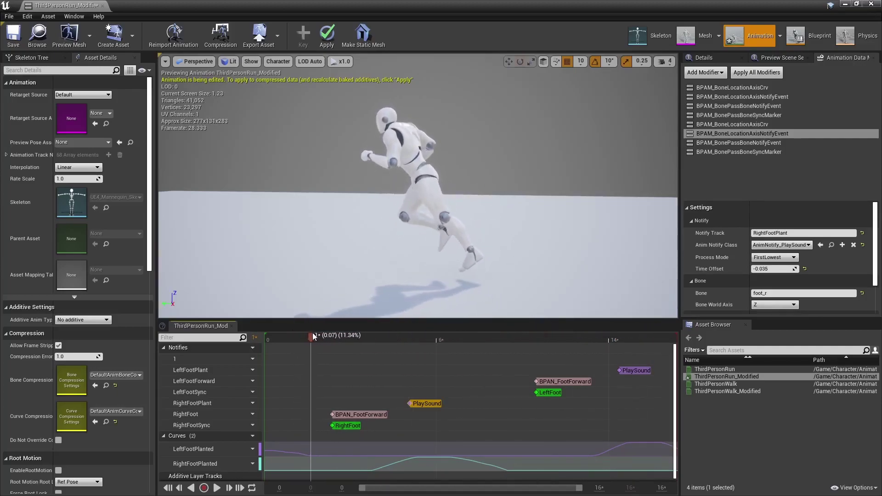
left_click_drag(321, 285, 386, 285, "alt")
mouse_move(312, 339)
left_mouse_down()
mouse_move(647, 323)
mouse_move(306, 334)
left_mouse_up()
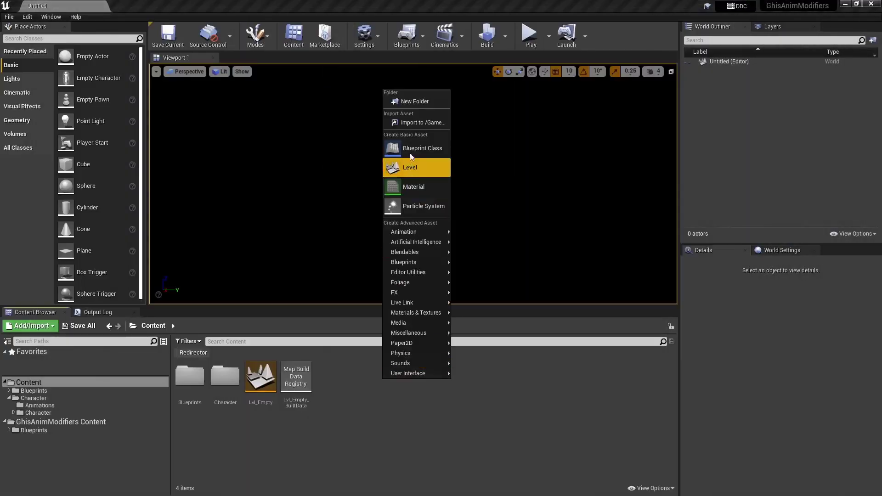
Create a Blueprint class in the Content folder with AnimationModifier as its parent class
left_click(412, 146)
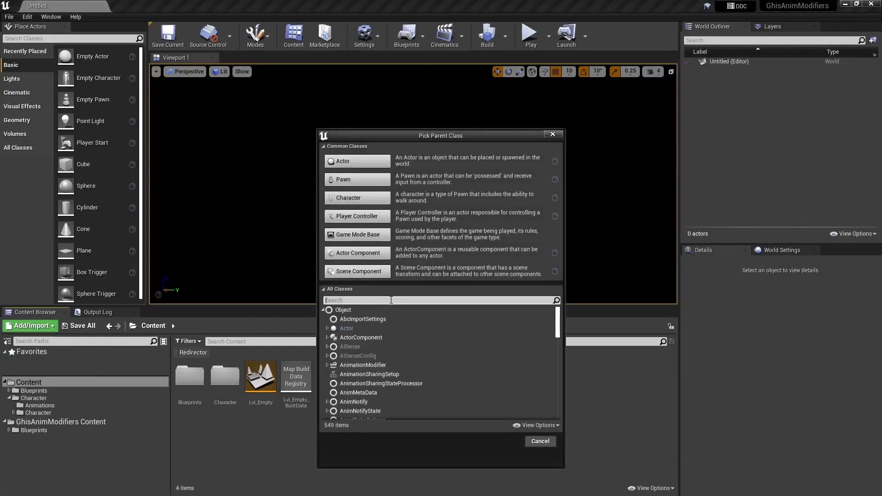
type("anim modi")
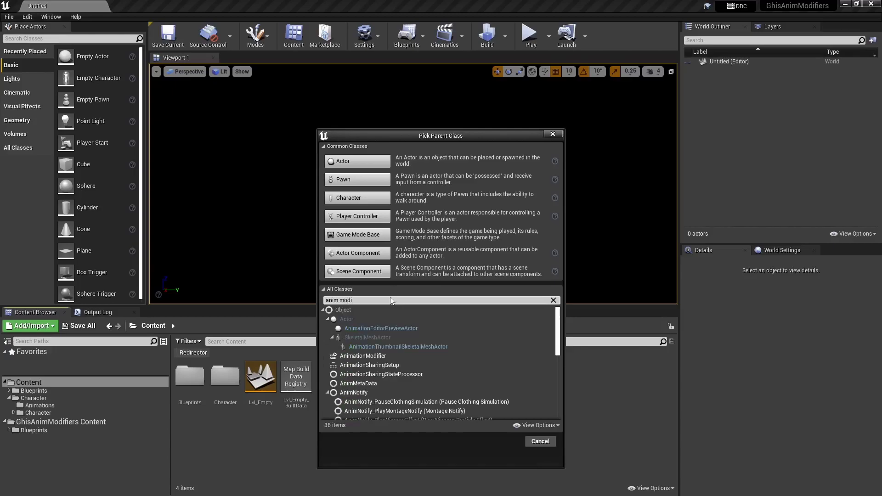
left_click(380, 316)
left_click(509, 346)
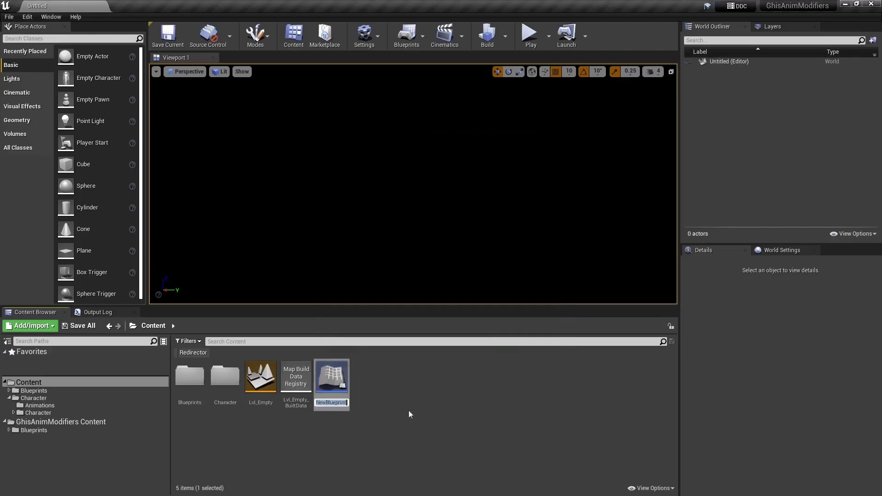
key("Return")
Inspect the new animation modifier blueprint's class defaults and experimental-class notice, and close its editor
double_click(337, 384)
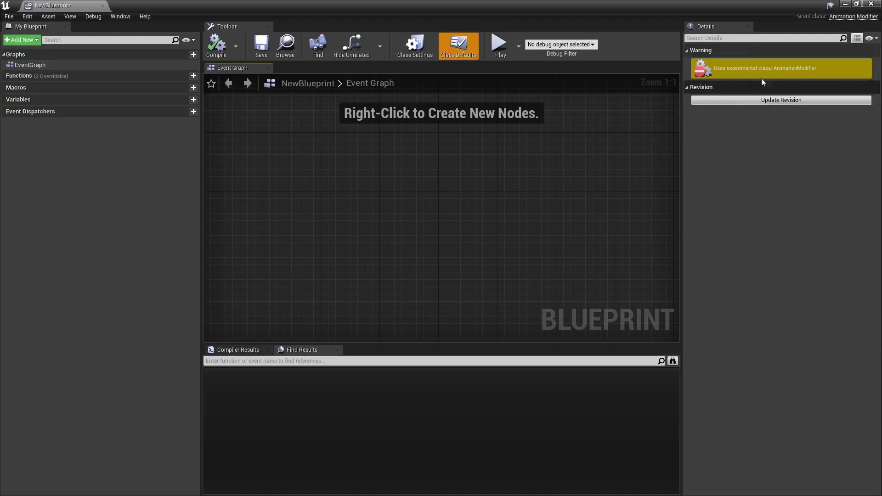
mouse_move(780, 68)
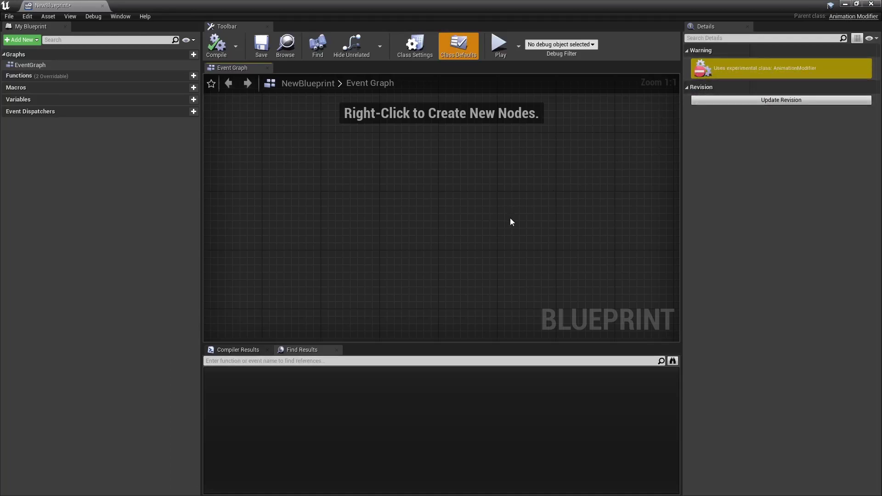
left_click(870, 4)
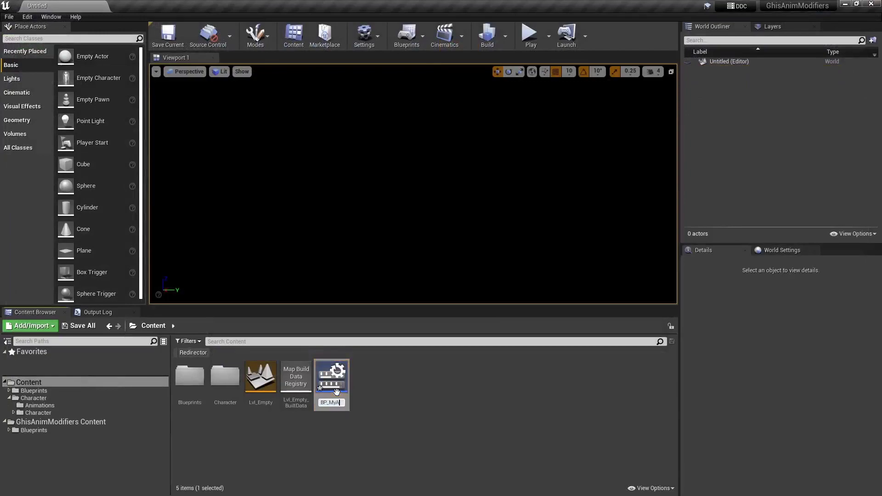
Rename the new blueprint BP_MyAnimModifier and open it in the full Blueprint editor
type("er")
key("Return")
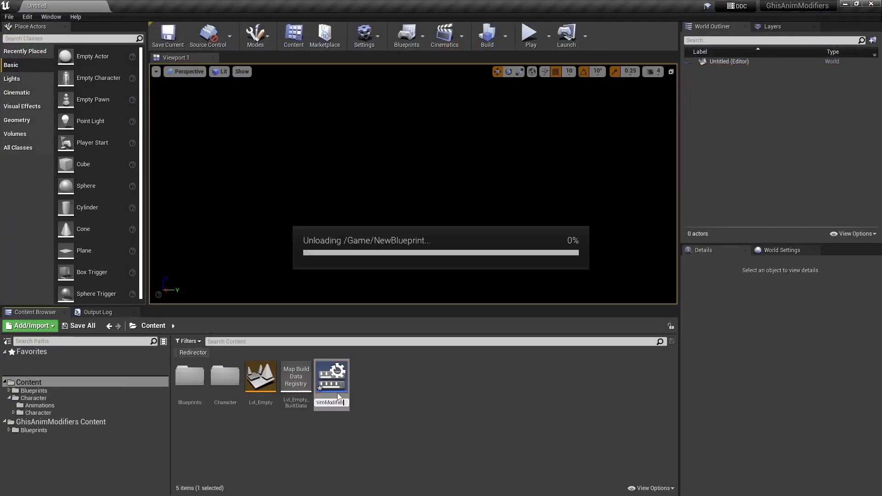
double_click(271, 383)
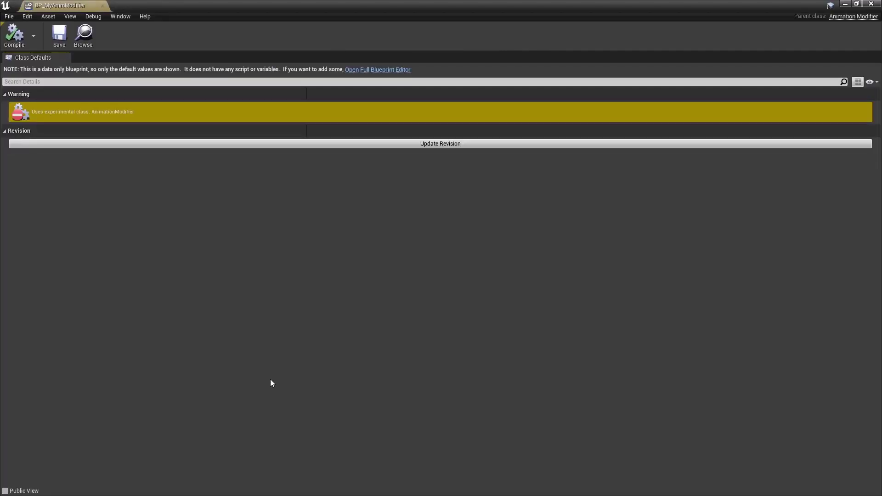
left_click(376, 72)
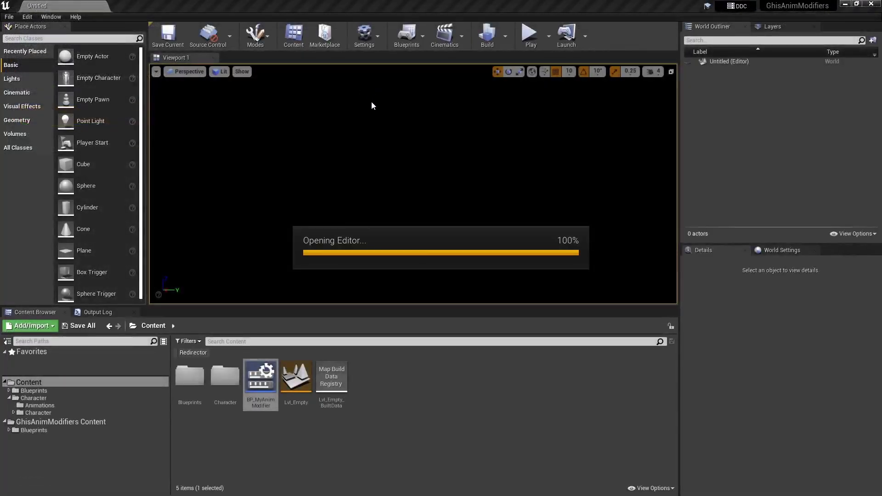
Add an Event On Apply node to the event graph and an Event On Revert node below it
scroll(394, 189, "down", 1)
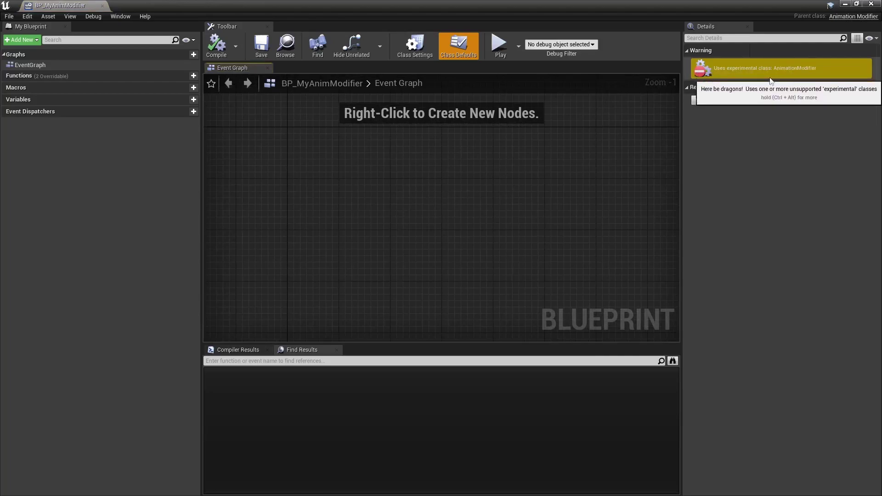
right_click(294, 148)
type("onap")
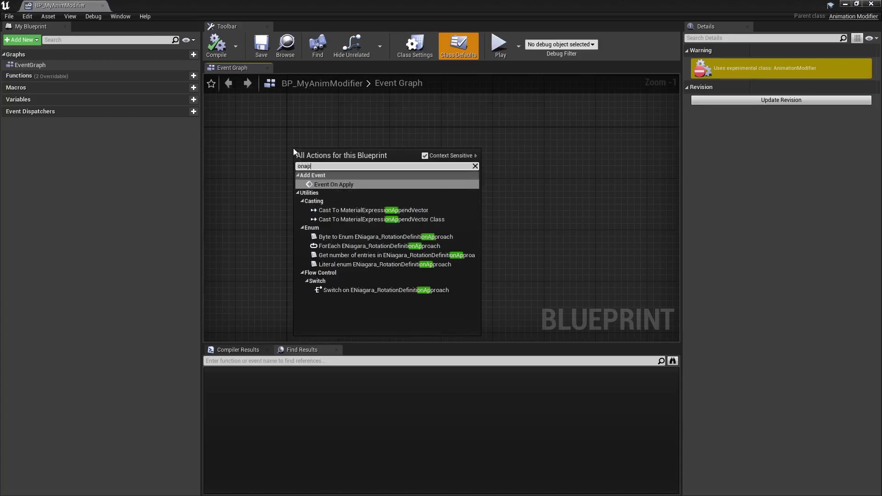
type("ply")
key("Return")
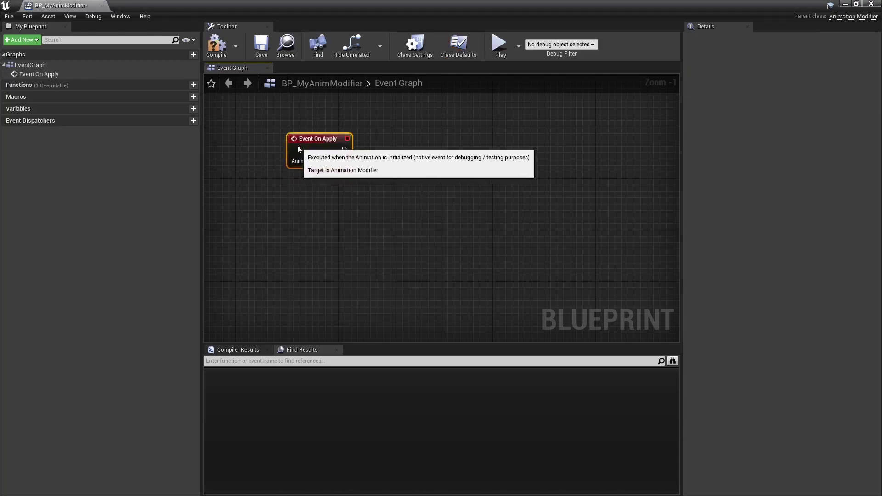
left_click(290, 216)
right_click(291, 207)
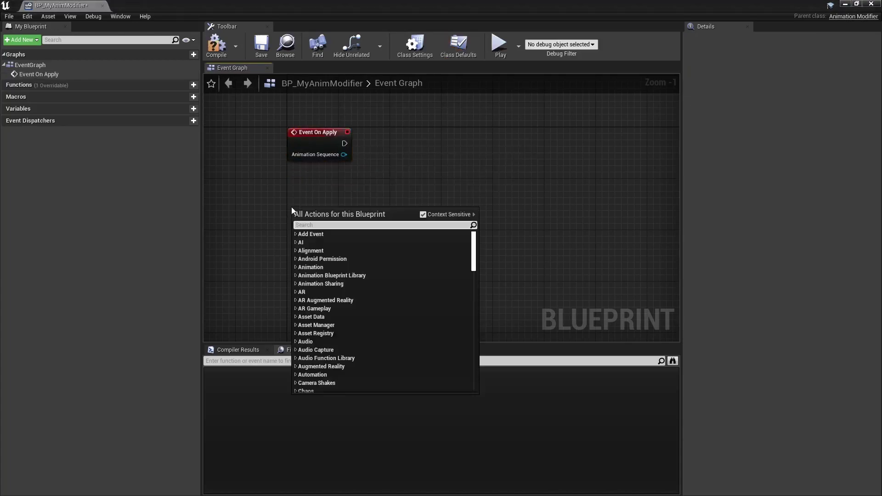
type("onrevert")
key("Return")
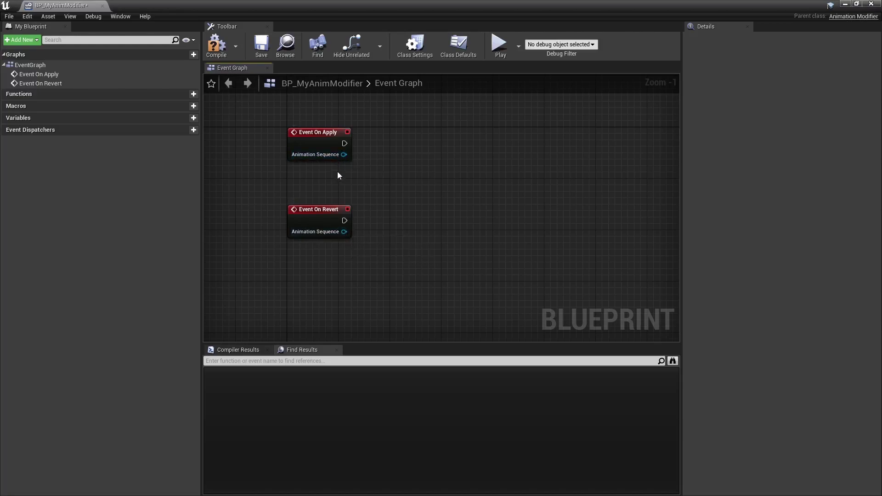
Browse the Animation Blueprint Library functions available for Event On Apply's Animation Sequence, including the Additive, Raw Track Data and Pose categories
left_click_drag(344, 155, 407, 151)
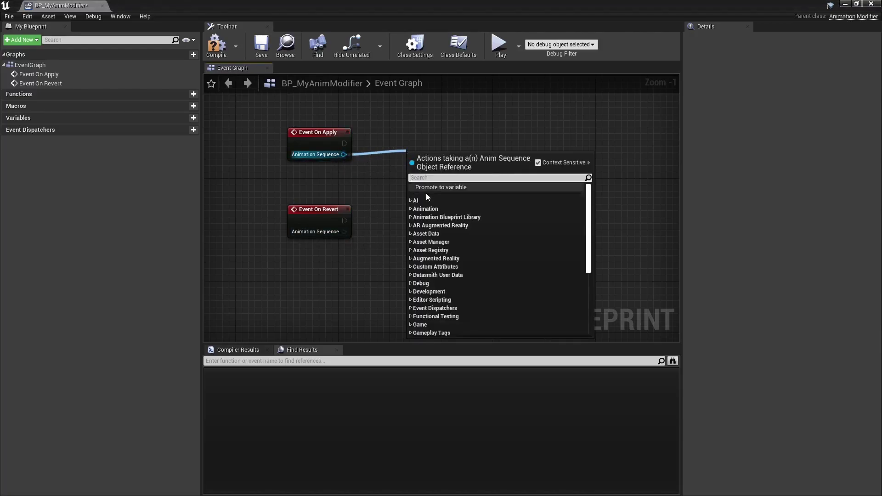
left_click(417, 227)
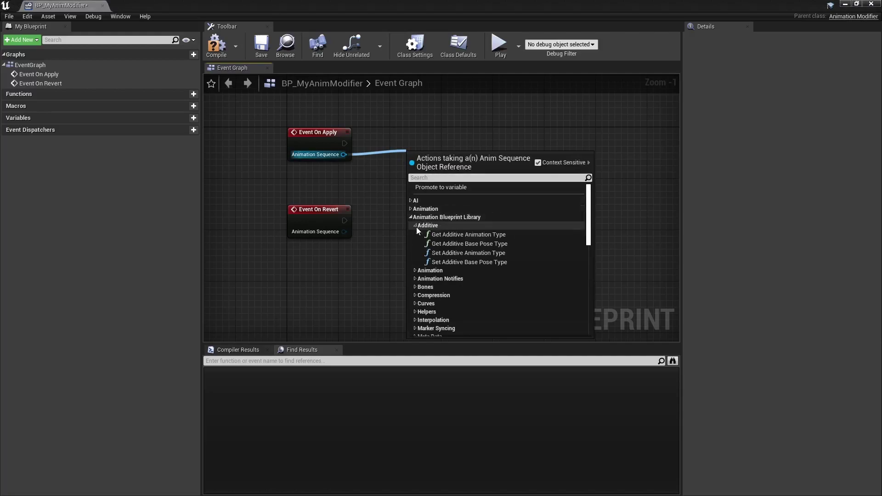
left_click(415, 227)
scroll(419, 249, "down", 1)
scroll(420, 249, "down", 2)
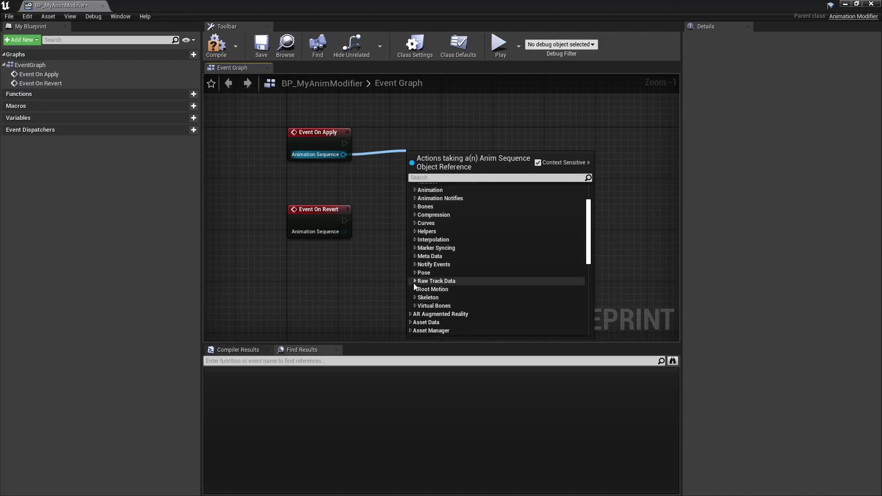
left_click(416, 281)
scroll(415, 281, "down", 1)
left_click(416, 259)
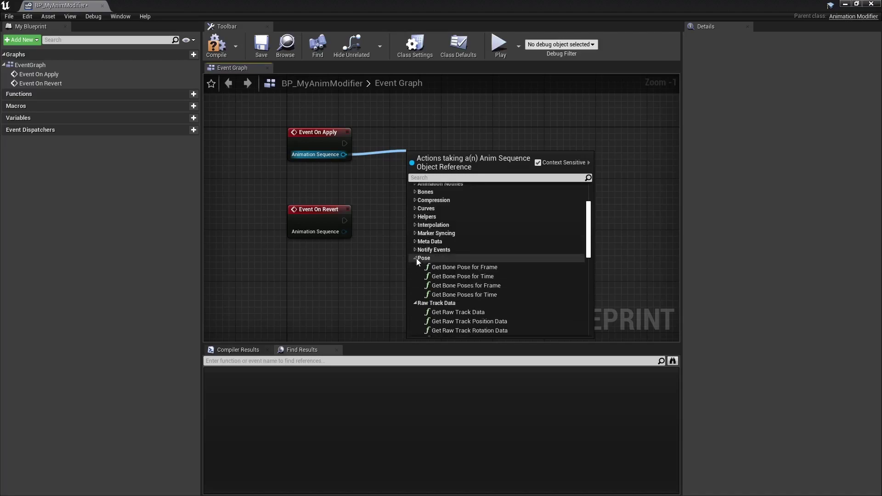
left_click(373, 197)
Add a new variable to BP_MyAnimModifier, and add that modifier to the ThirdPersonRun_Modified animation to view its options
left_click(186, 118)
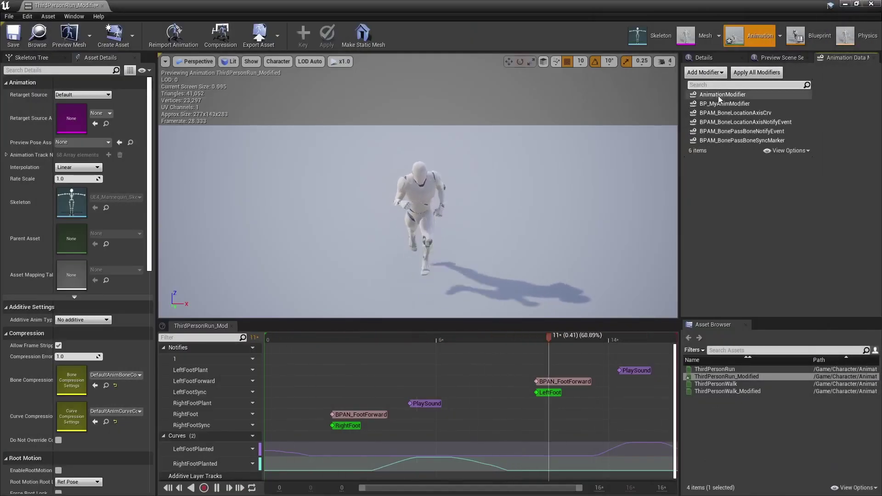
left_click(732, 161)
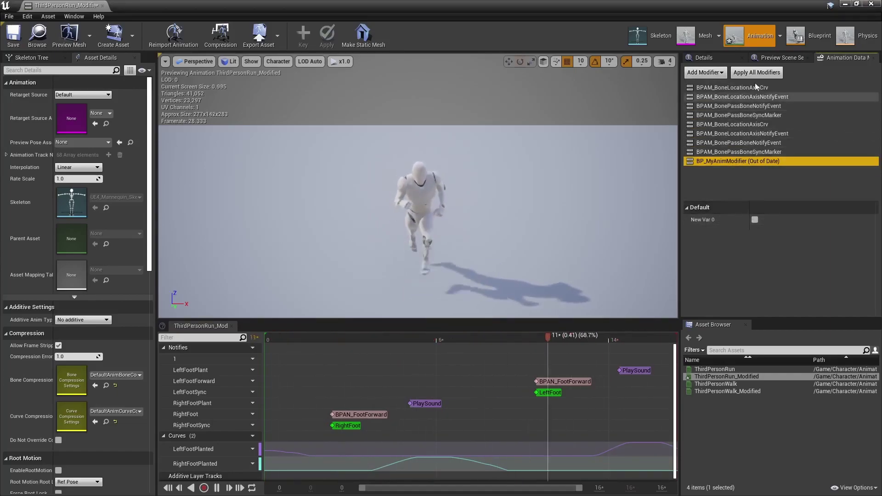
right_click(747, 162)
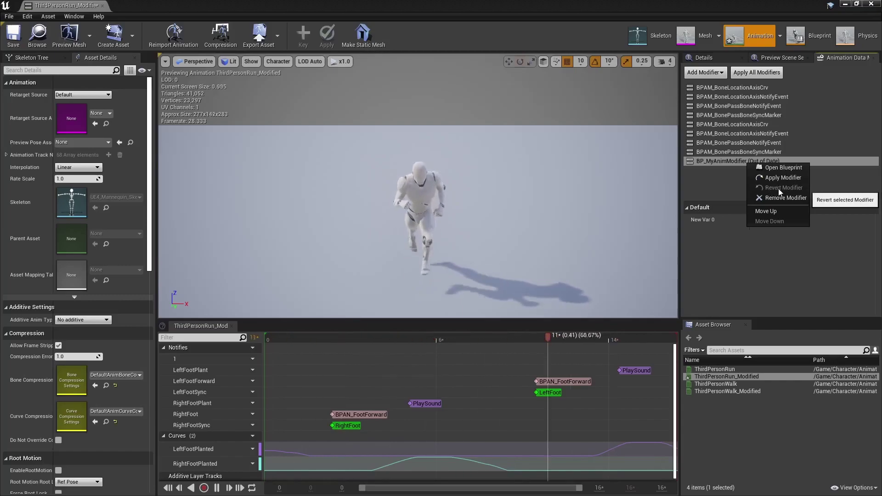
left_click(728, 182)
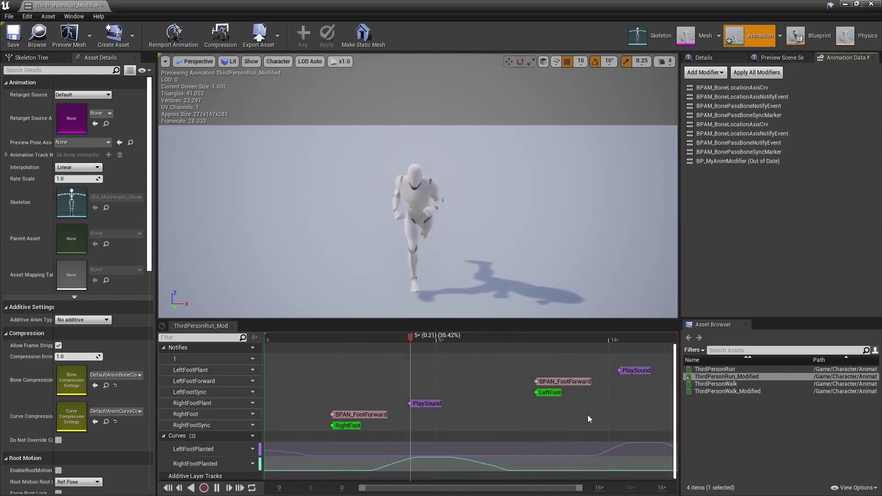
Scrub the run animation's opening frames in side view to compare the foot poses with the RightFoot notify and sync marker
mouse_move(527, 256)
left_mouse_down("alt")
mouse_move(435, 242)
mouse_move(519, 246)
mouse_move(517, 255)
mouse_move(523, 249)
left_mouse_up("alt")
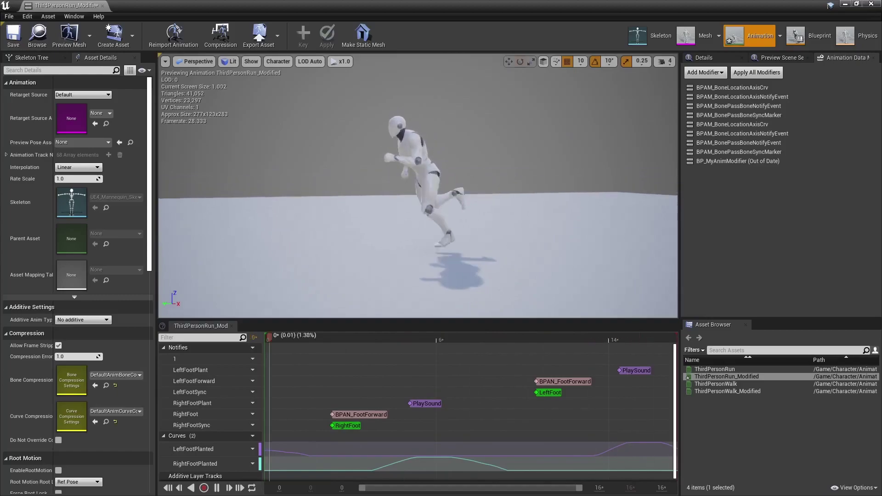
left_click(315, 338)
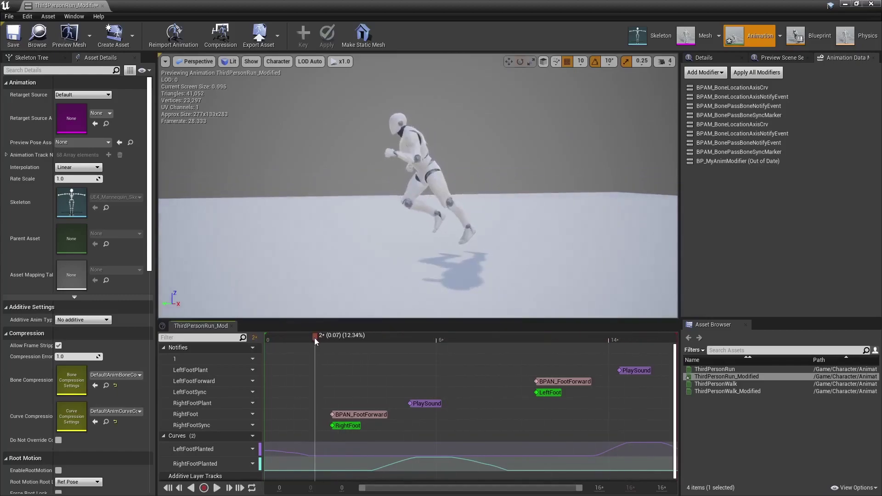
left_click_drag(315, 337, 323, 337)
left_click_drag(450, 229, 422, 229, "alt")
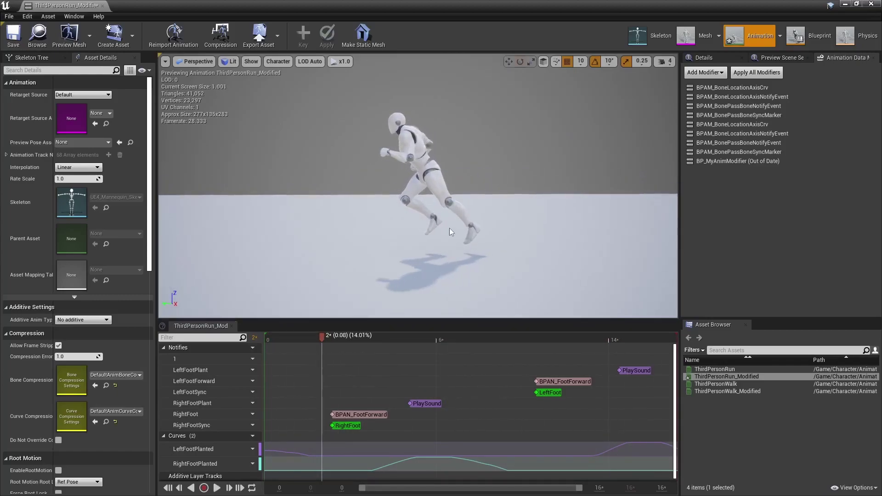
mouse_move(326, 336)
left_mouse_down()
mouse_move(357, 337)
mouse_move(315, 337)
mouse_move(658, 340)
mouse_move(335, 336)
left_mouse_up()
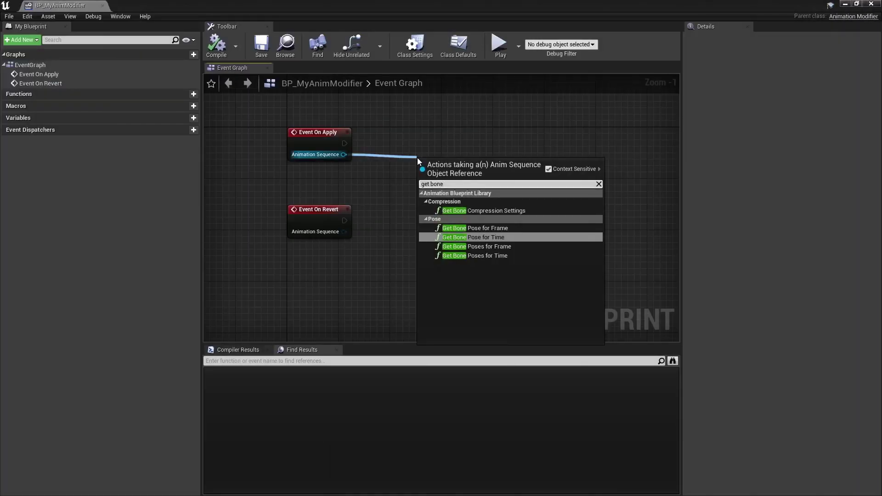
Add Get Bone Pose for Time and Get Bone Poses for Time nodes fed by Event On Apply's Animation Sequence
key("Return")
left_click_drag(341, 155, 435, 217)
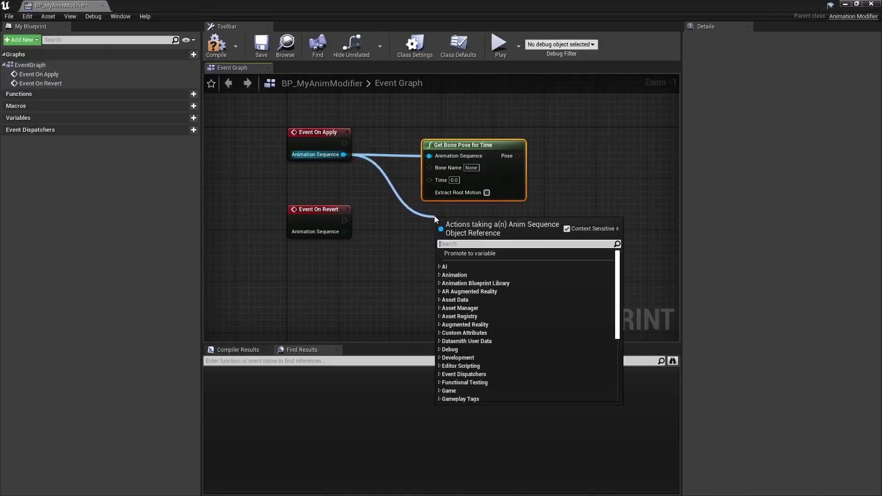
type("get bone")
key("Down")
key("Down")
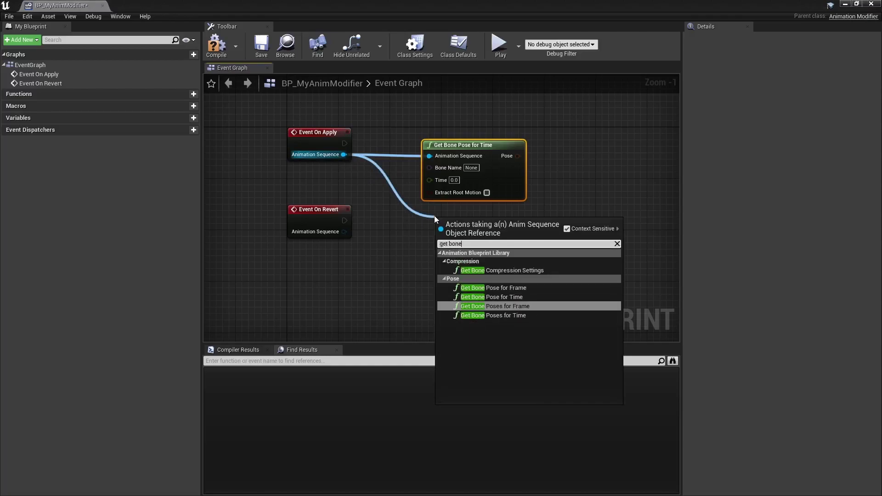
key("Down")
key("Return")
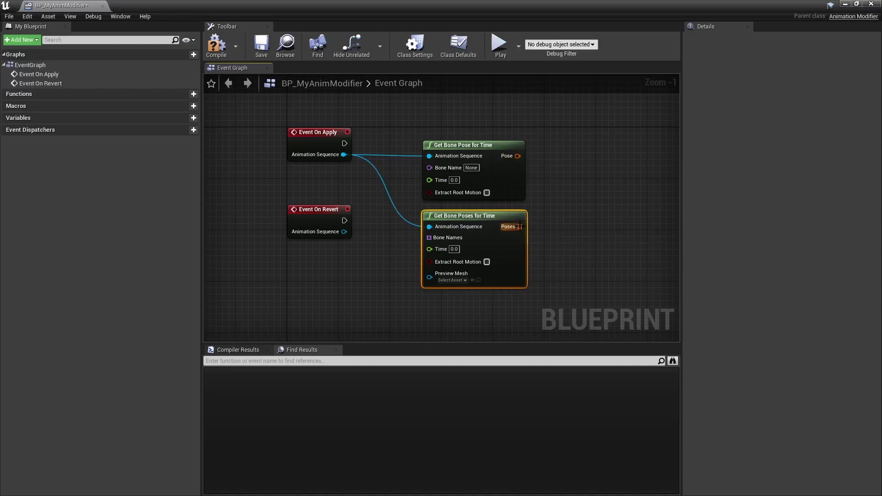
Set the Bone Name of Get Bone Pose for Time to foot_l and connect its Pose to a Break Transform node
left_click(564, 226)
right_click_drag(565, 225, 536, 222)
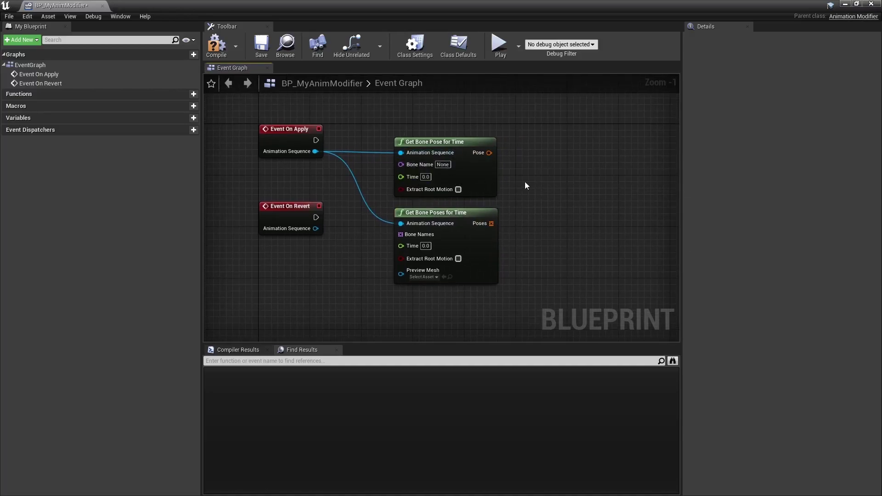
mouse_move(481, 170)
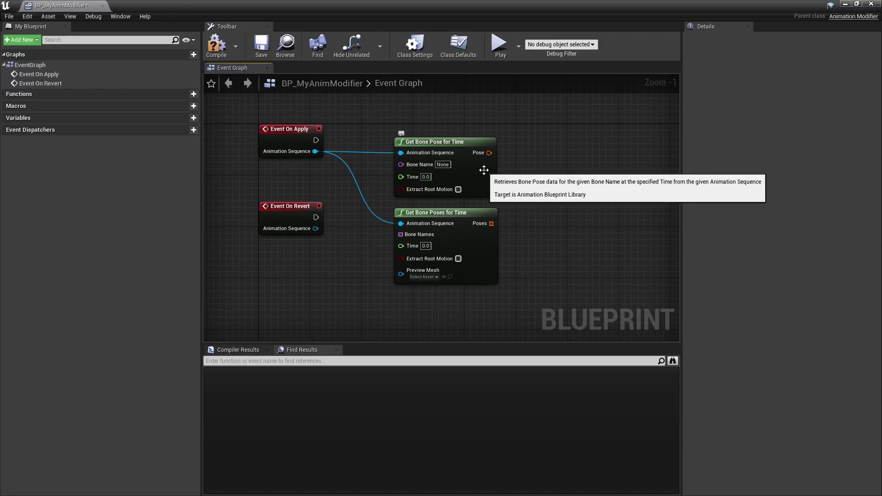
left_click(442, 164)
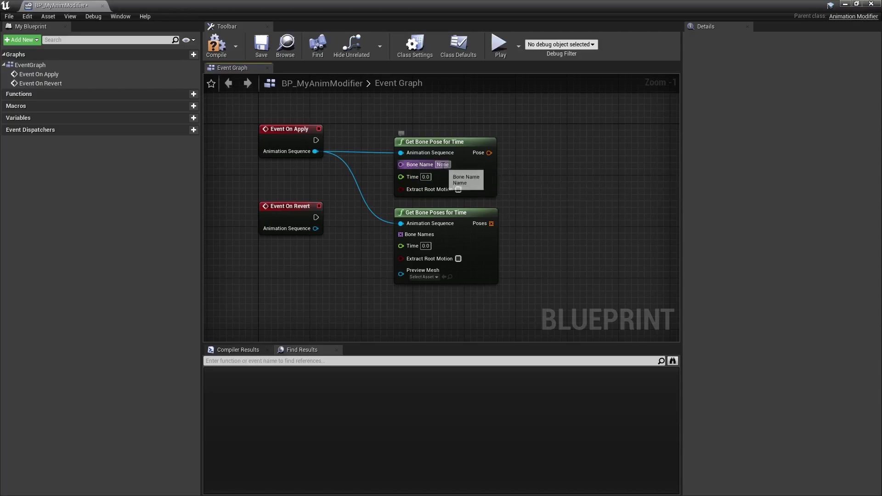
type("foot_l")
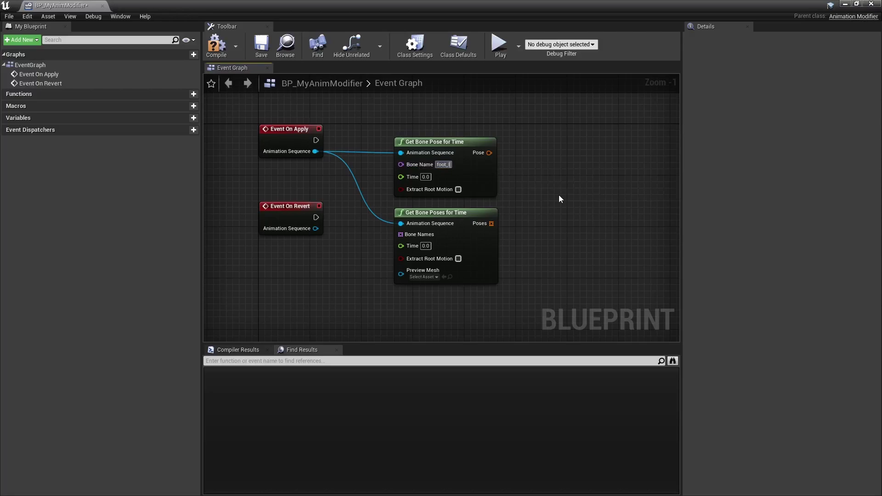
key("Return")
left_click_drag(490, 153, 516, 165)
left_click(569, 250)
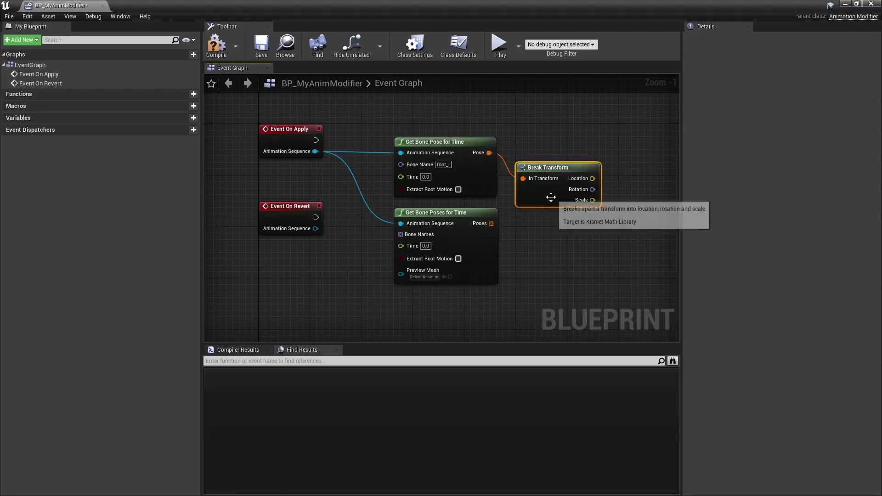
right_click_drag(616, 166, 588, 168)
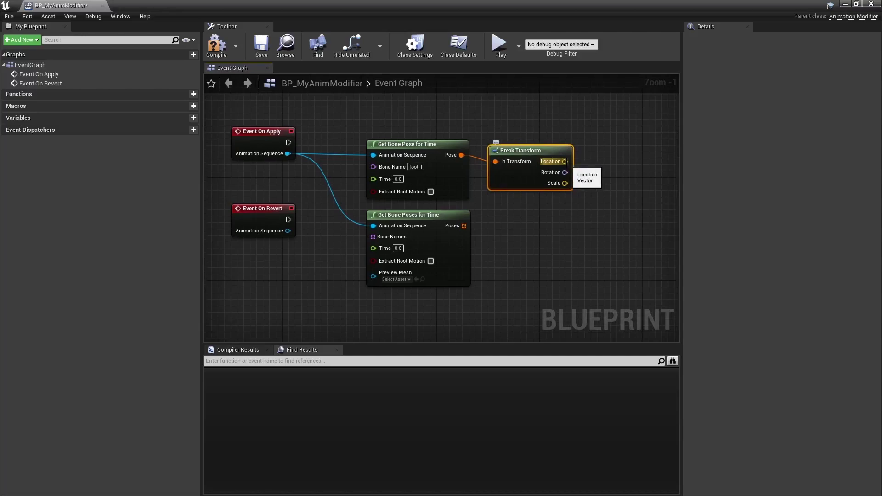
Select the foot_l bone of ThirdPersonRun_Modified and examine its gizmo orientation from several viewing angles
right_click_drag(568, 162, 551, 167)
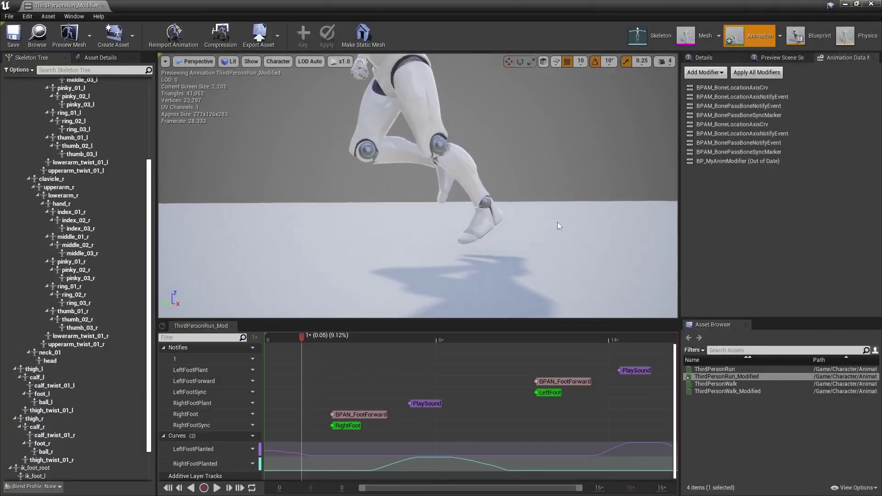
left_click(40, 394)
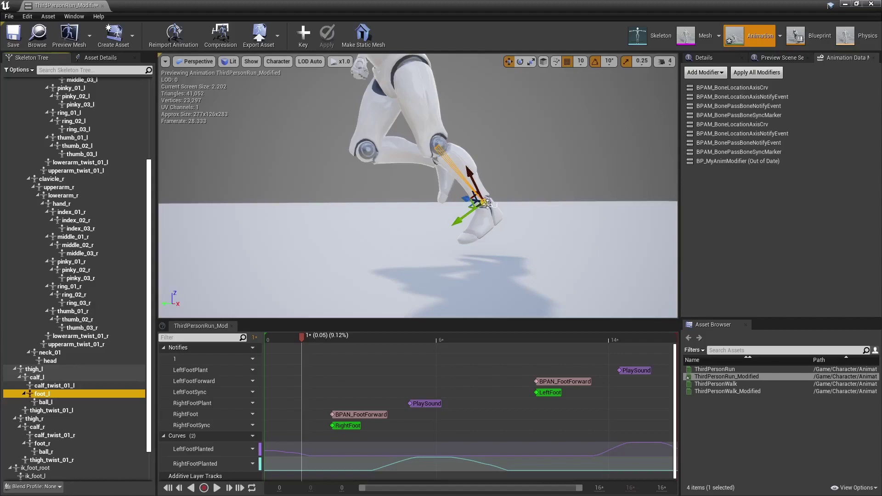
left_click_drag(525, 199, 553, 195, "alt")
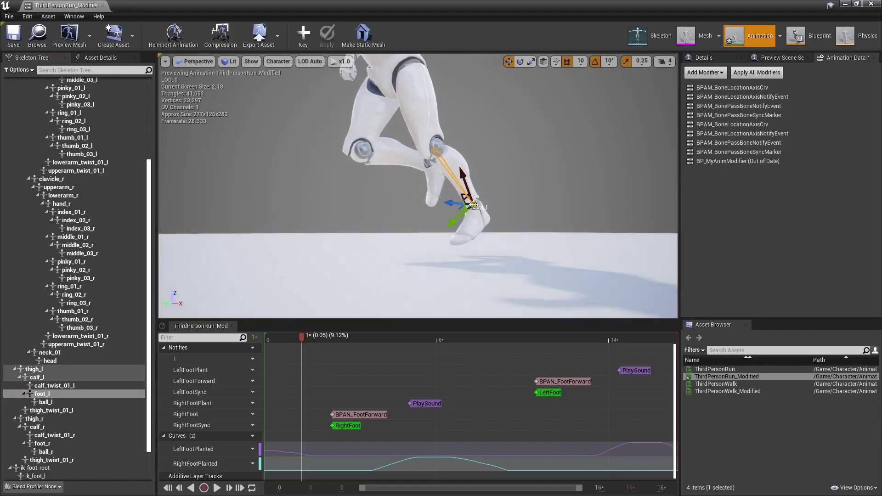
left_click_drag(478, 206, 508, 205, "alt")
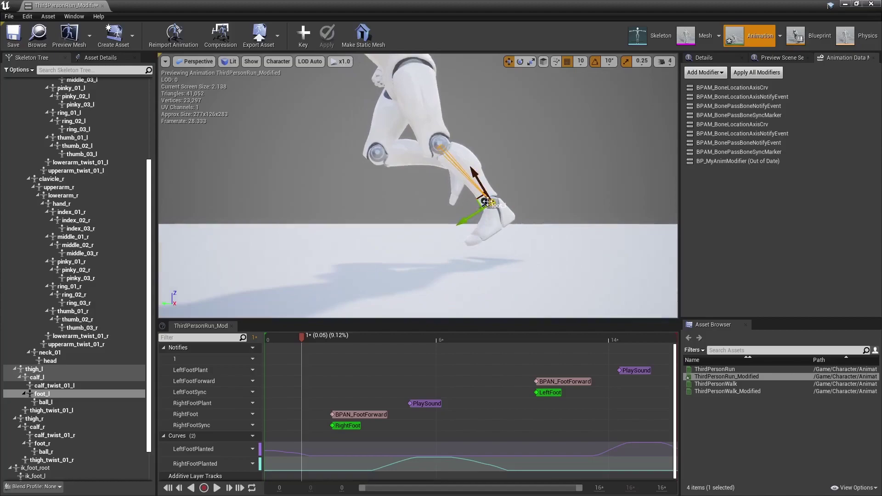
middle_click_drag(555, 186, 556, 154)
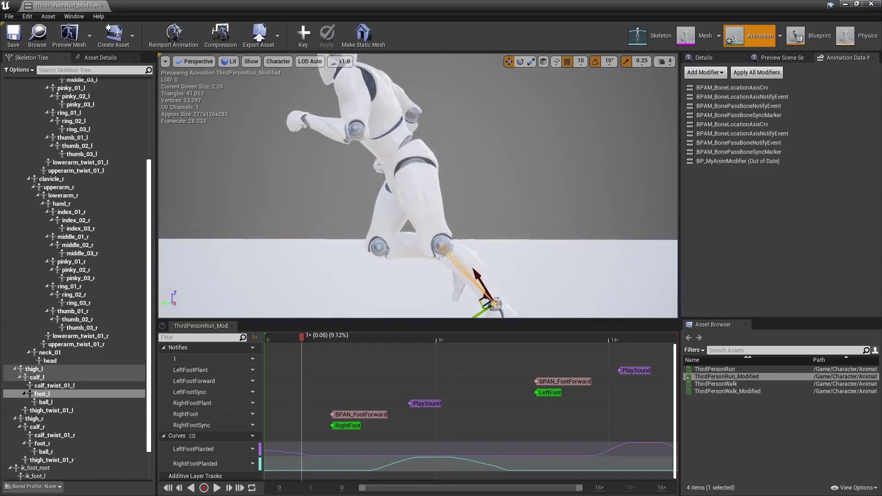
scroll(555, 185, "down", 3)
left_click_drag(518, 192, 540, 200, "alt")
middle_click_drag(502, 191, 480, 192)
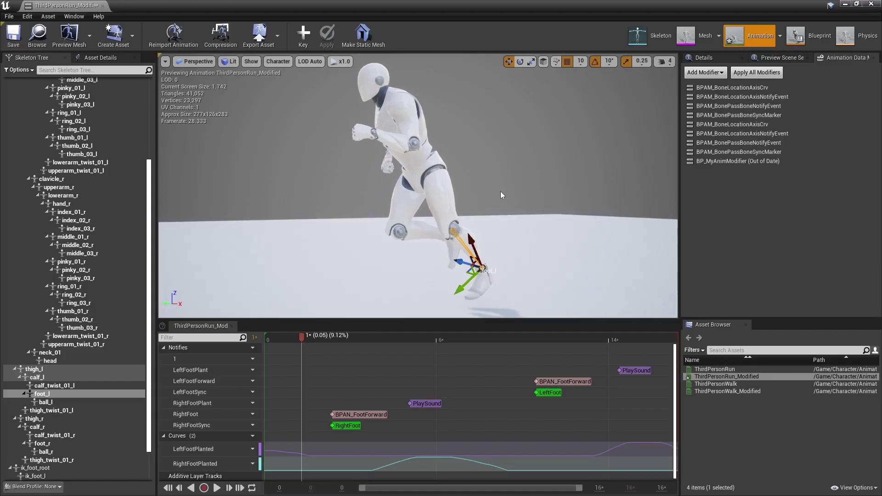
left_click_drag(501, 192, 519, 192, "alt")
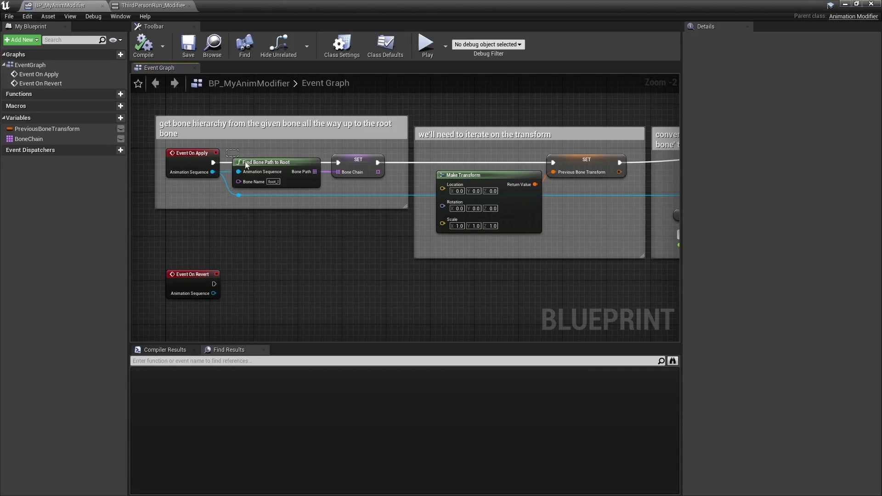
Examine the Find Bone Path to Root and SET Bone Chain nodes, and compare them with the skeleton hierarchy from foot_l up to root
left_click_drag(245, 163, 324, 189)
left_click(349, 168)
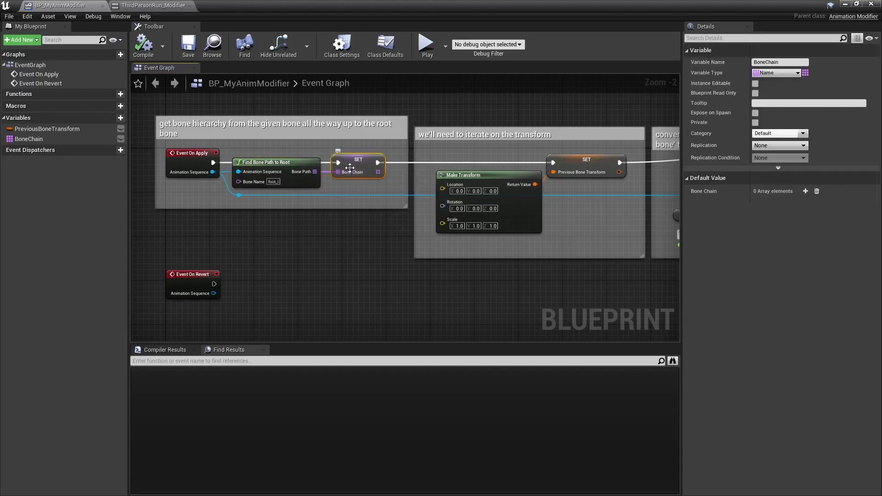
left_click(274, 183)
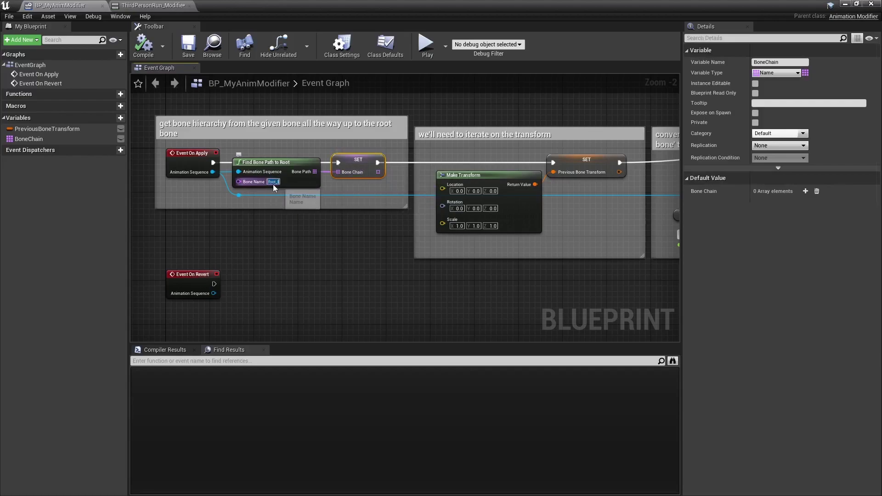
left_click(331, 190)
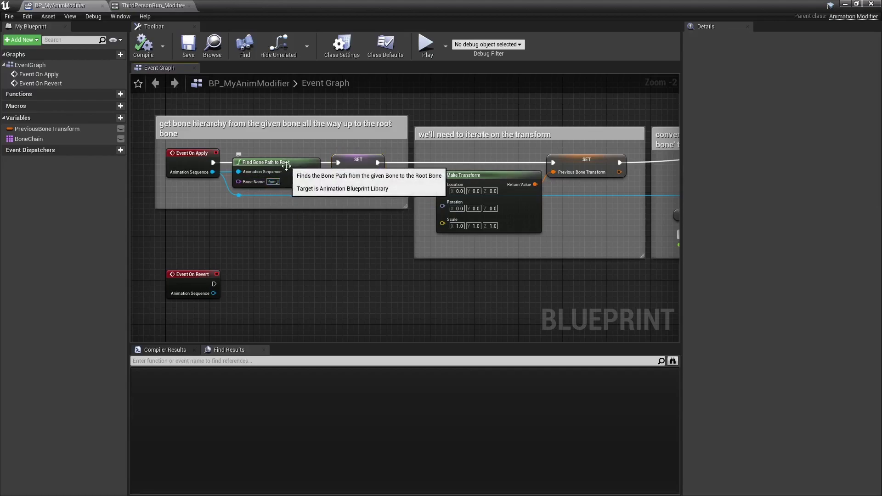
left_click(161, 6)
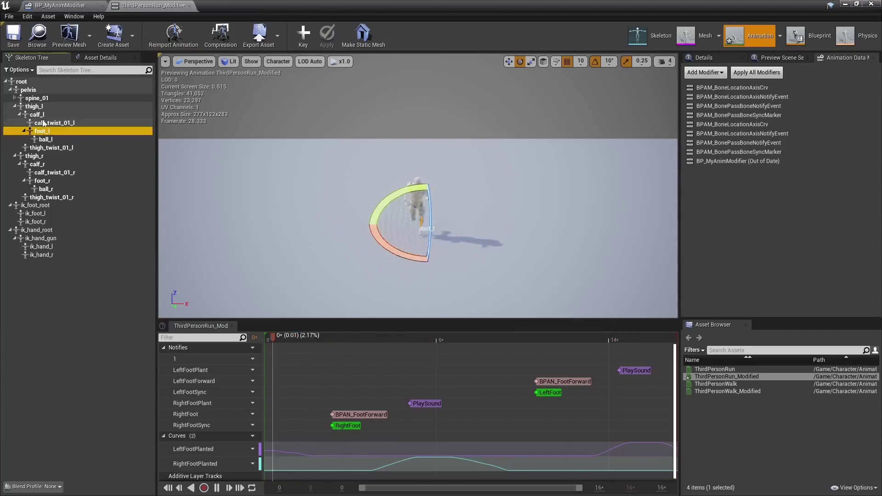
left_click(27, 90)
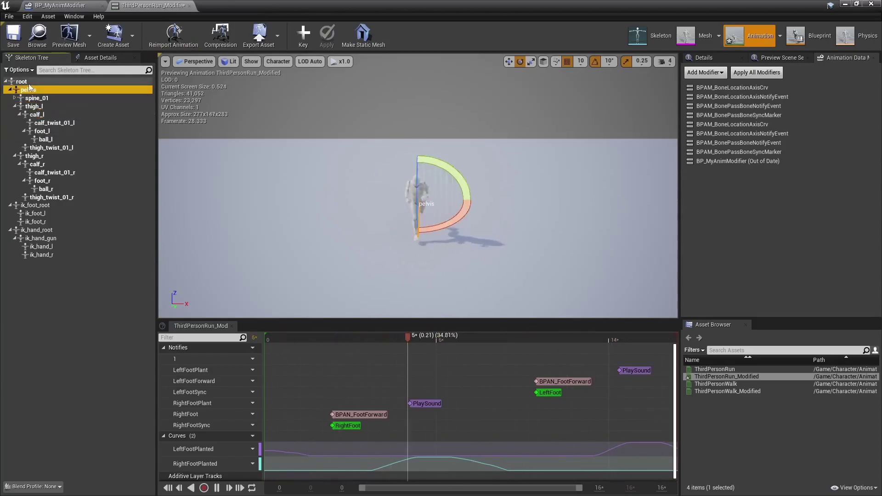
left_click(74, 5)
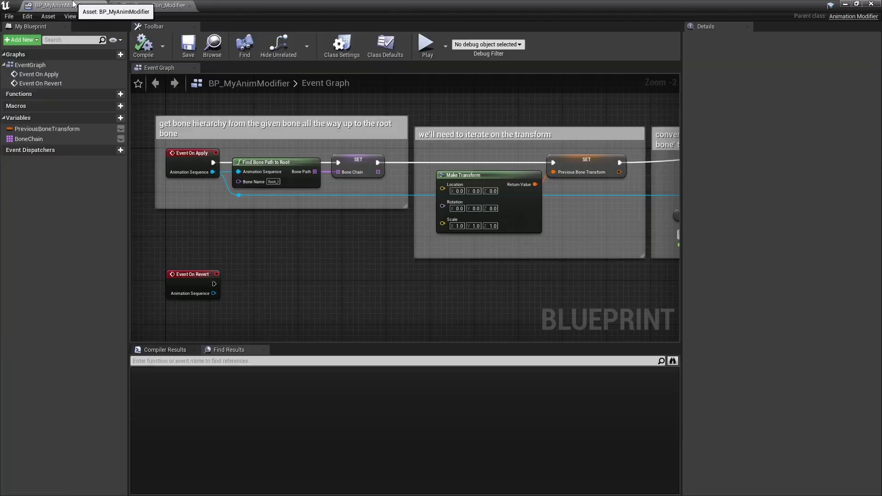
Examine the For Each Loop section that multiplies each bone pose with Previous Bone Transform to convert local space to component space
right_click_drag(474, 284, 179, 270)
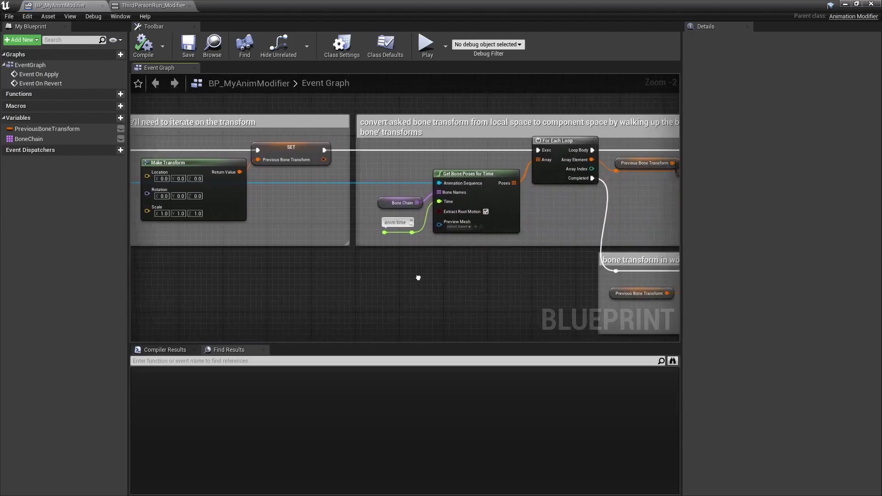
right_click_drag(420, 265, 300, 256)
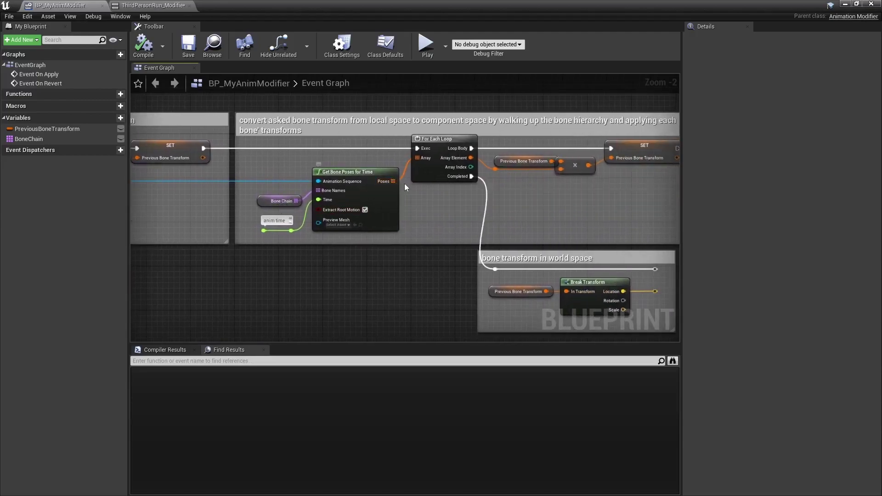
right_click_drag(415, 191, 397, 194)
left_click_drag(501, 181, 565, 160)
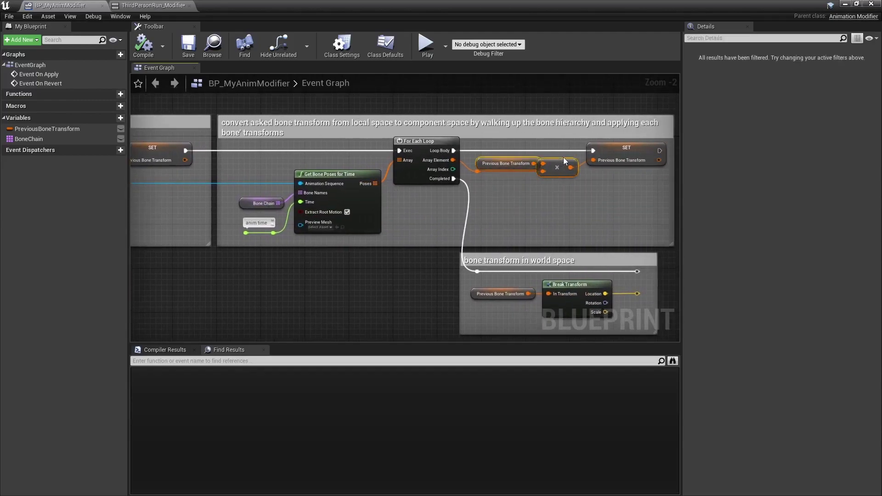
left_click(569, 197)
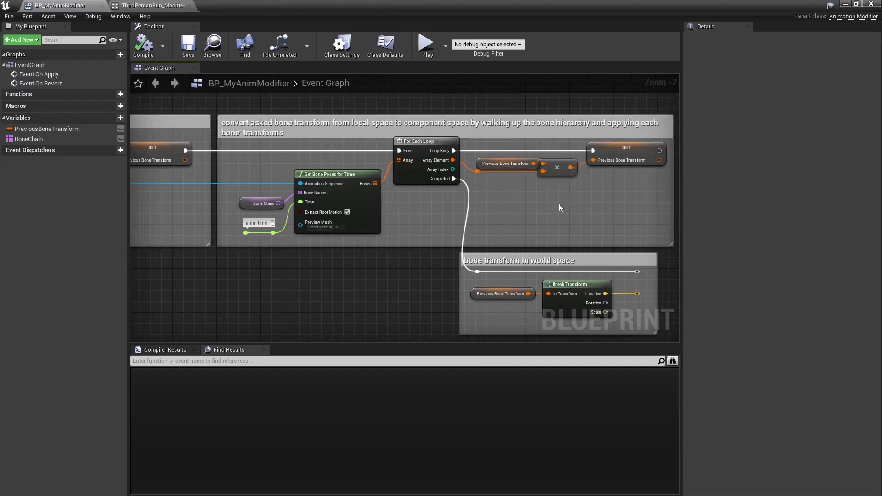
right_click_drag(559, 203, 531, 203)
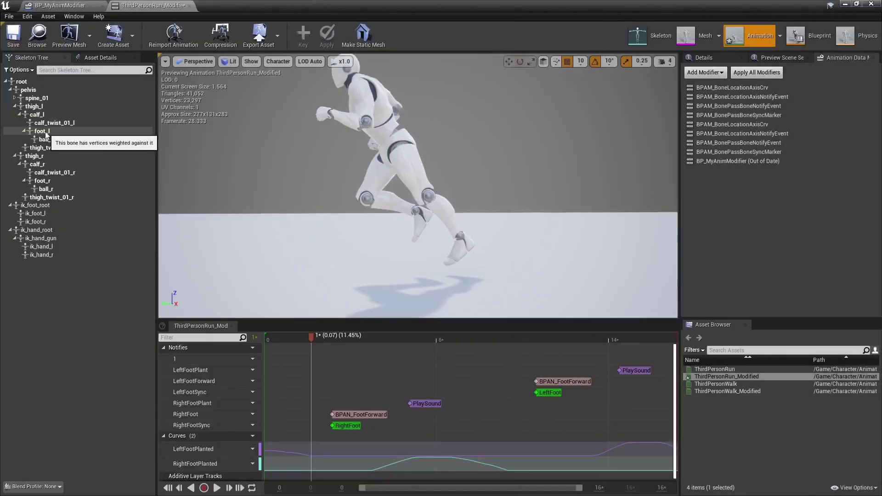
Walk up the run animation's bone chain by selecting foot_l, calf_l, thigh_l, pelvis and root in turn
left_click(43, 131)
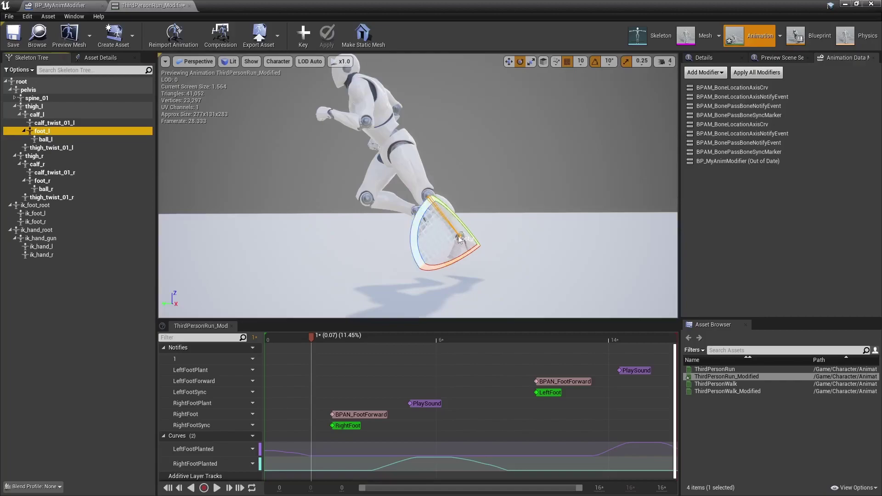
left_click(373, 172)
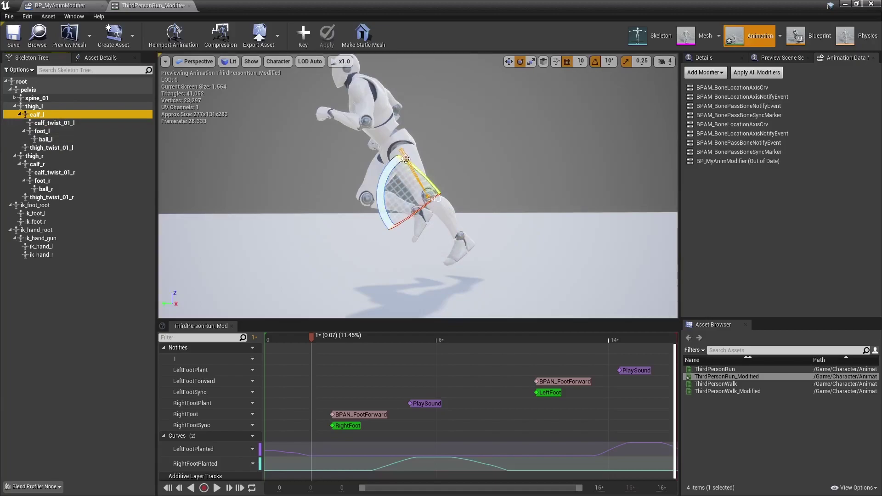
left_click(384, 141)
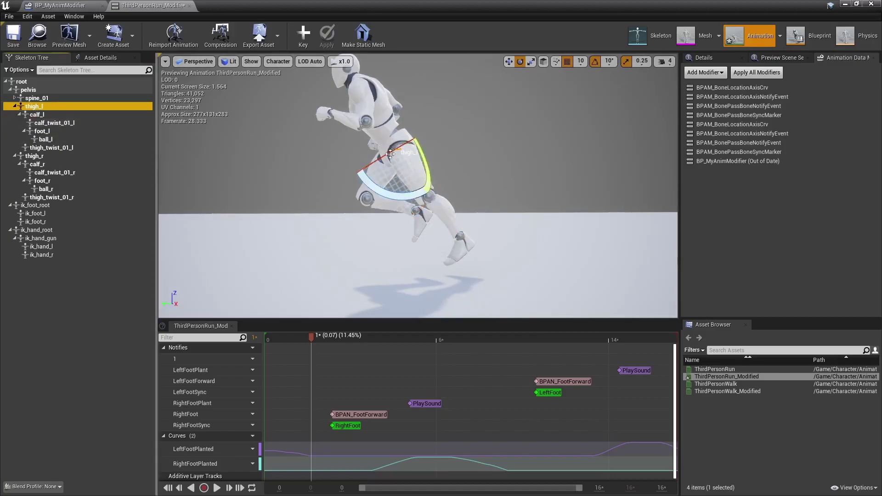
left_click(51, 90)
left_click(51, 82)
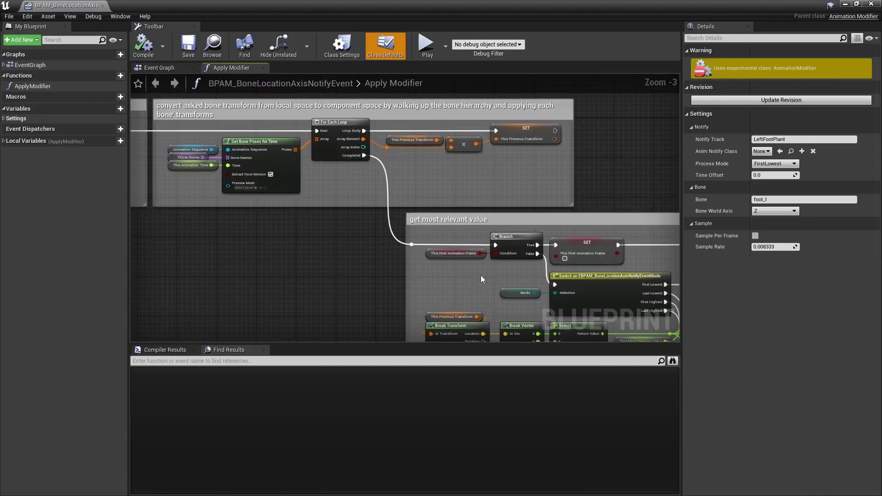
Examine the "get most relevant value" section in the Apply Modifier function of BPAM_BoneLocationAxisNotifyEvent
right_click_drag(480, 275, 420, 194)
left_click_drag(382, 221, 448, 264)
left_click(488, 276)
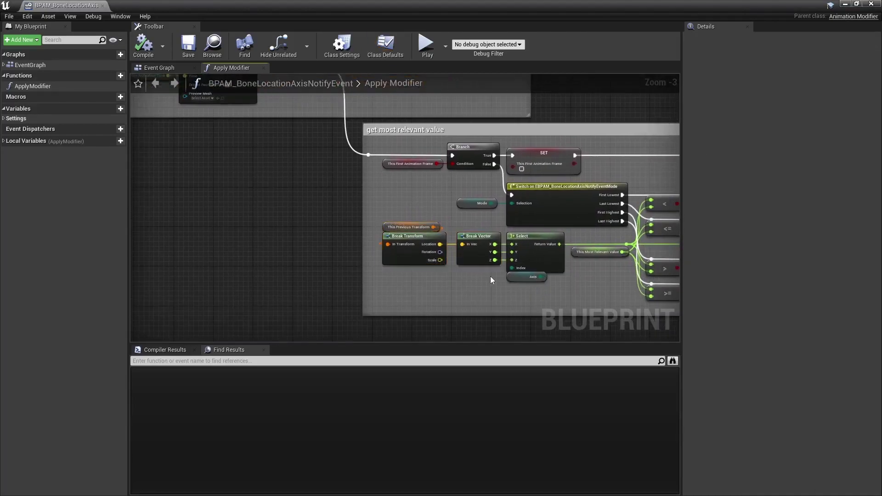
right_click_drag(591, 272, 436, 258)
right_click_drag(525, 231, 452, 236)
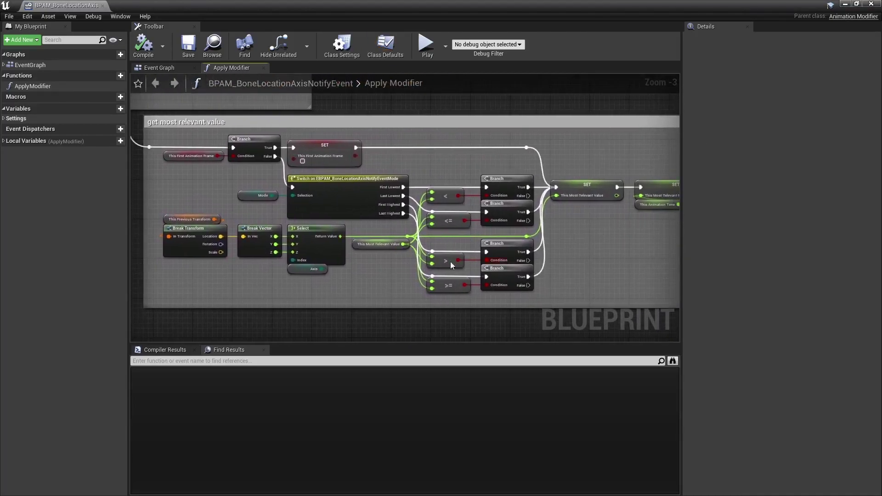
right_click_drag(587, 223, 568, 238)
scroll(576, 196, "up", 1)
left_click(580, 189)
Examine the section that adds the animation notify event at the most relevant frame time, including its Add Animation Notify Event inputs
right_click_drag(338, 233, 520, 238)
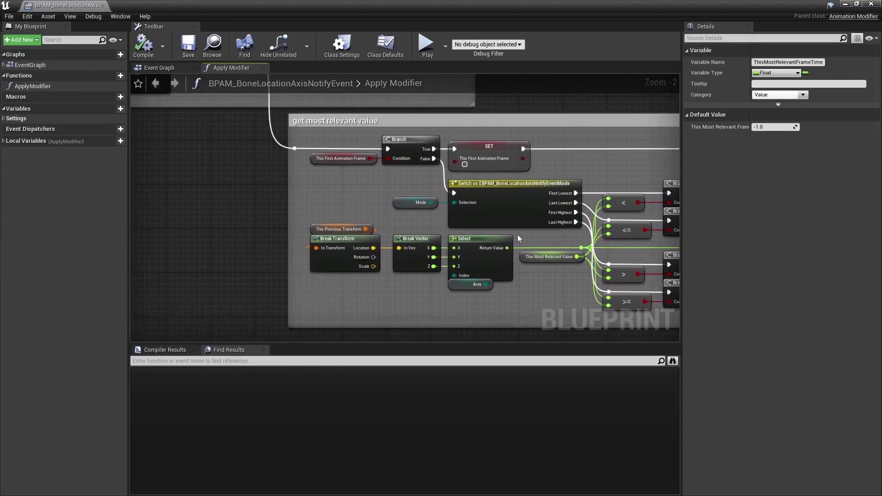
scroll(414, 214, "down", 2)
right_click_drag(340, 196, 559, 219)
scroll(295, 209, "down", 1)
right_click_drag(294, 209, 545, 207)
scroll(414, 205, "up", 1)
scroll(439, 205, "up", 1)
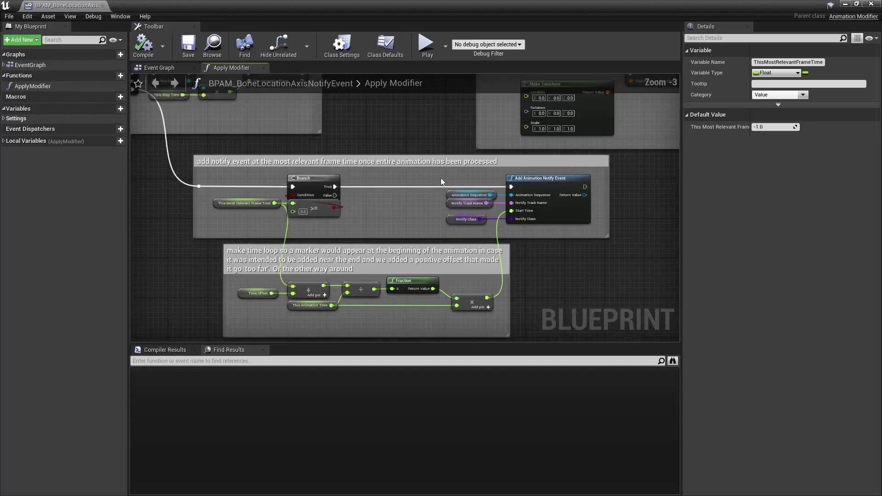
left_click_drag(435, 176, 522, 221)
left_click(425, 220)
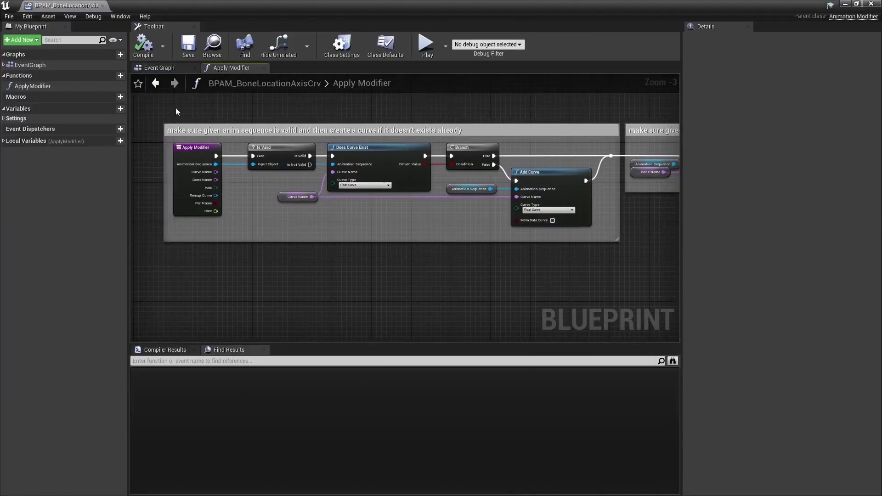
Review BPAM_BoneLocationAxisCrv's Event Graph and the curve creation and bone name checks inside its Apply Modifier function
left_click(184, 68)
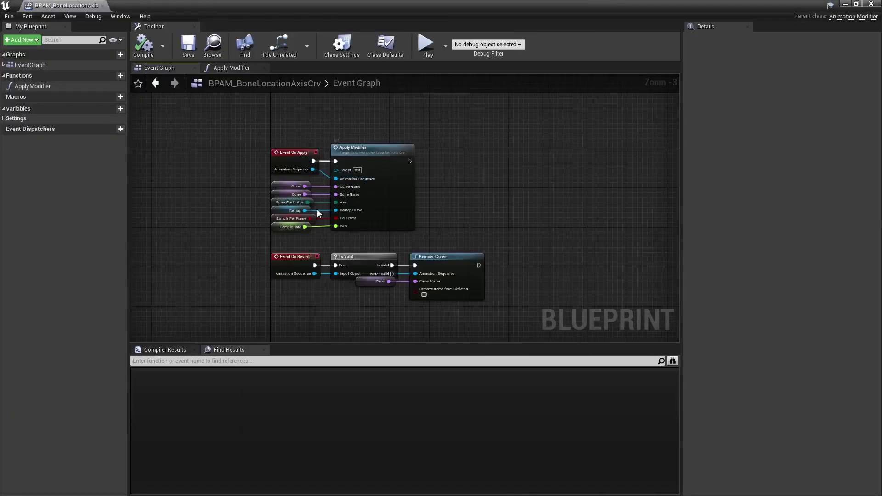
double_click(333, 217)
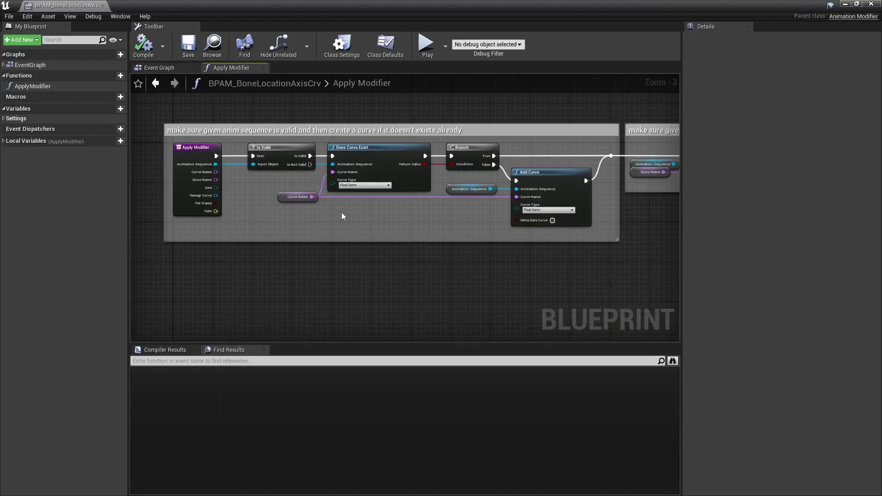
left_click(373, 180)
left_click(384, 224)
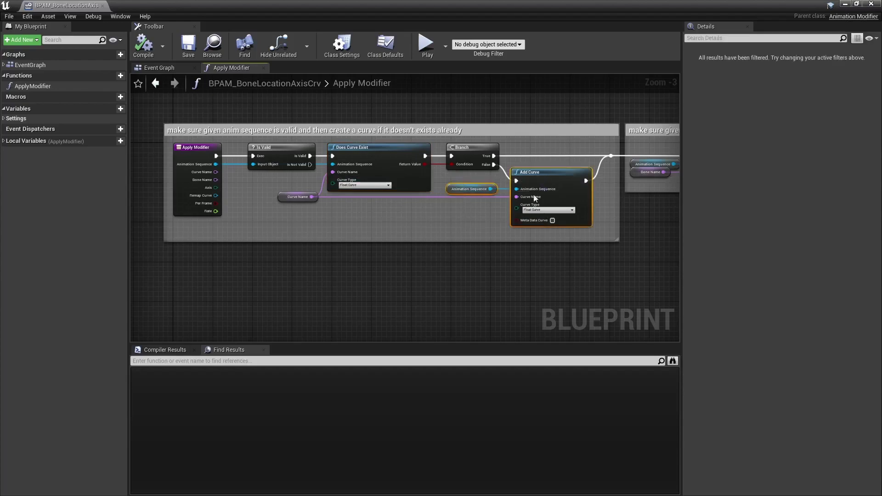
right_click_drag(627, 228, 372, 241)
left_click(458, 170)
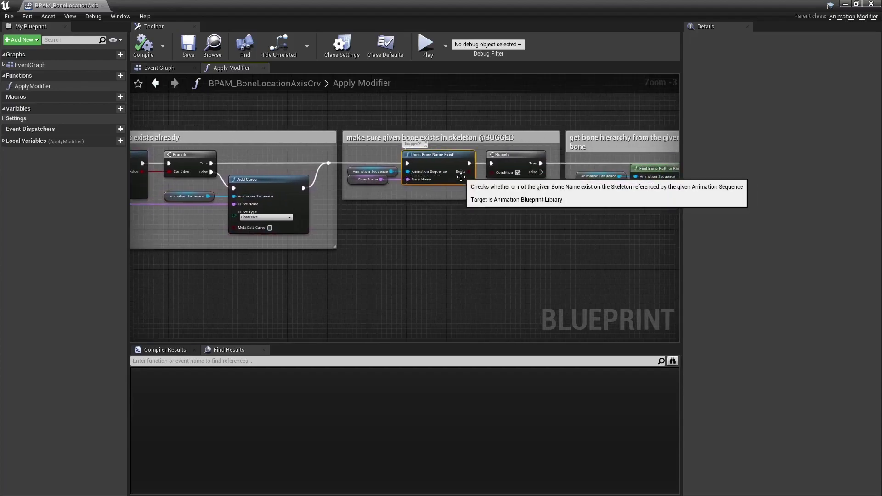
left_click(462, 217)
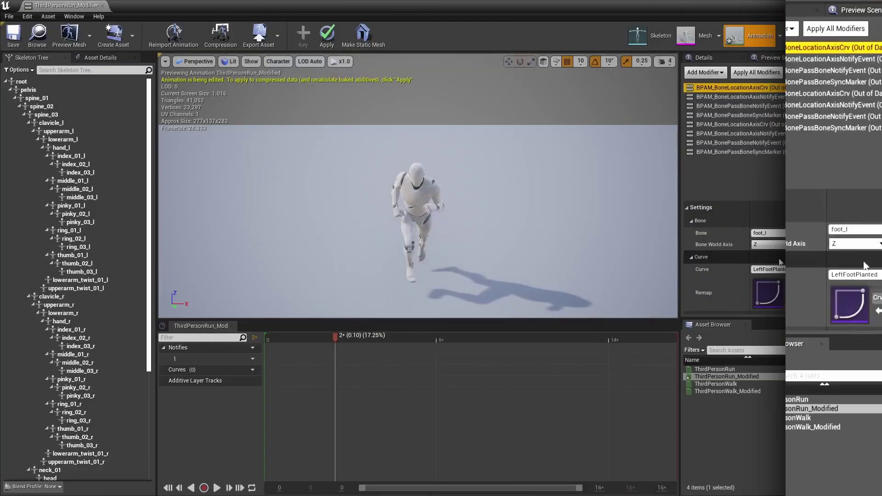
Try to apply the first BPAM_BoneLocationAxisCrv modifier with the invalid bone name foot_lsdefsdfqsd, and restore the default bone name
left_click(789, 233)
type("sdefsdfgsd")
key("Return")
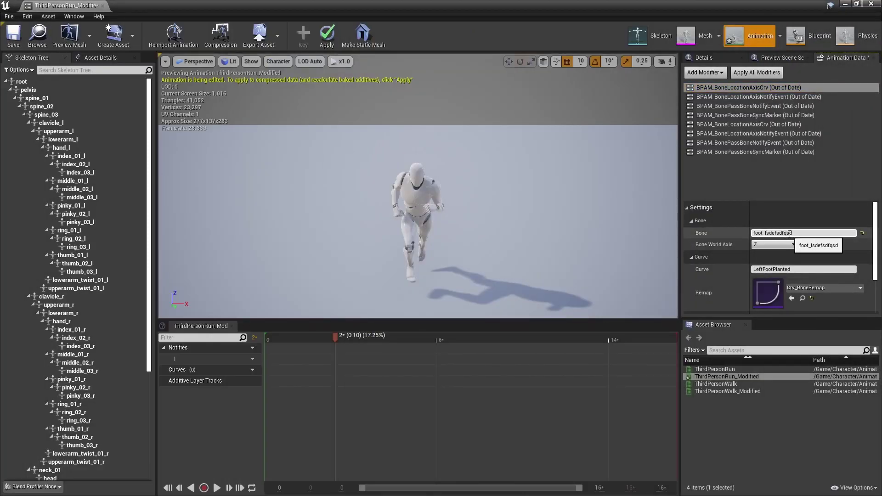
right_click(756, 88)
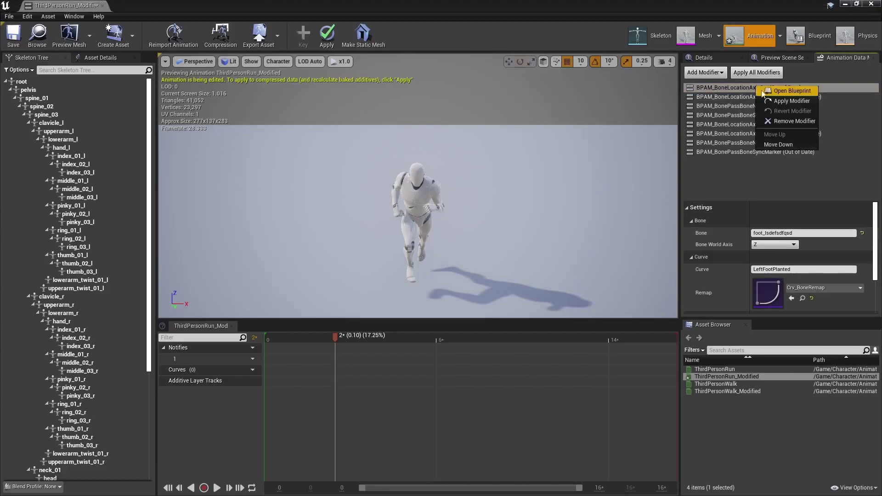
left_click(773, 97)
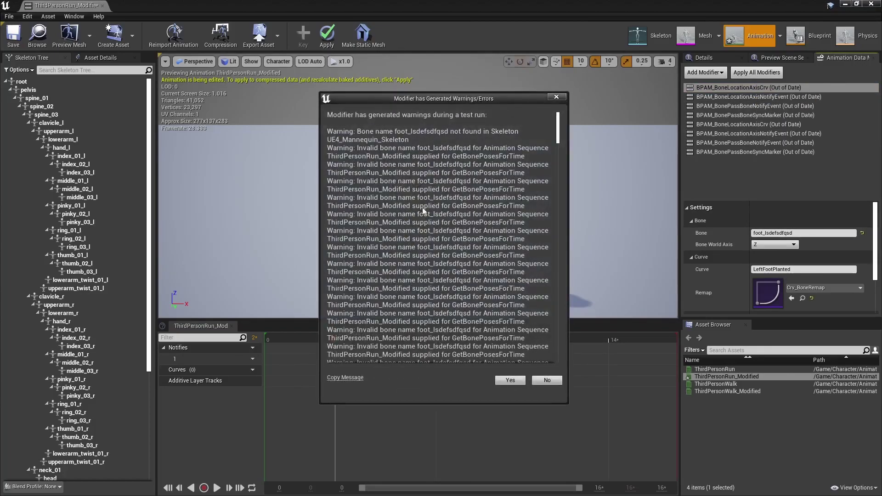
left_click(550, 381)
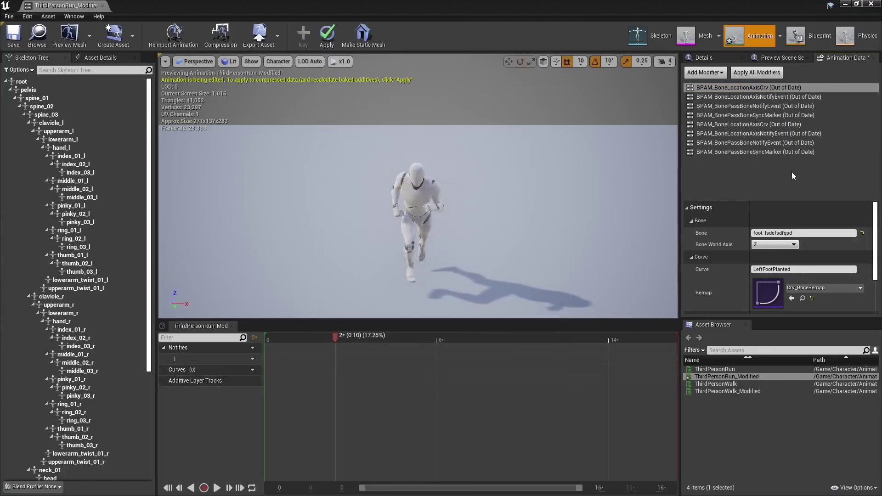
left_click(862, 233)
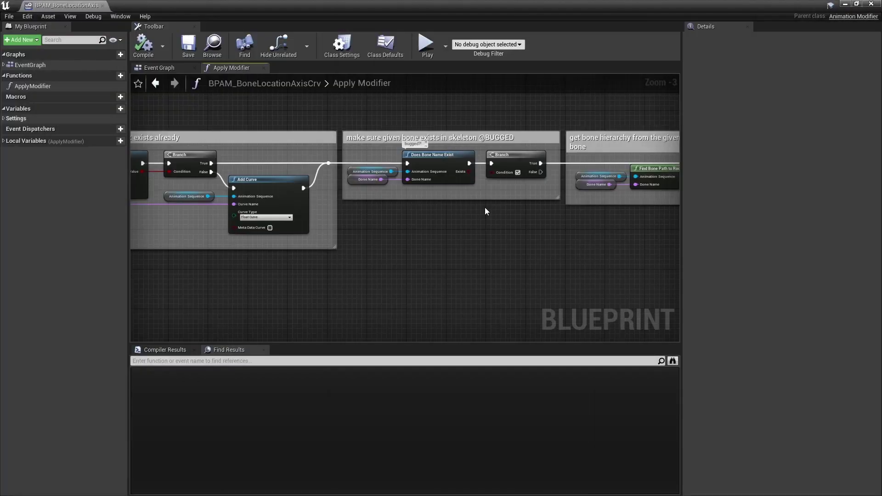
Examine the bone hierarchy lookup and the animation length and branch nodes in BPAM_BoneLocationAxisCrv's Apply Modifier function
right_click_drag(524, 212, 247, 216)
left_click_drag(408, 200, 327, 171)
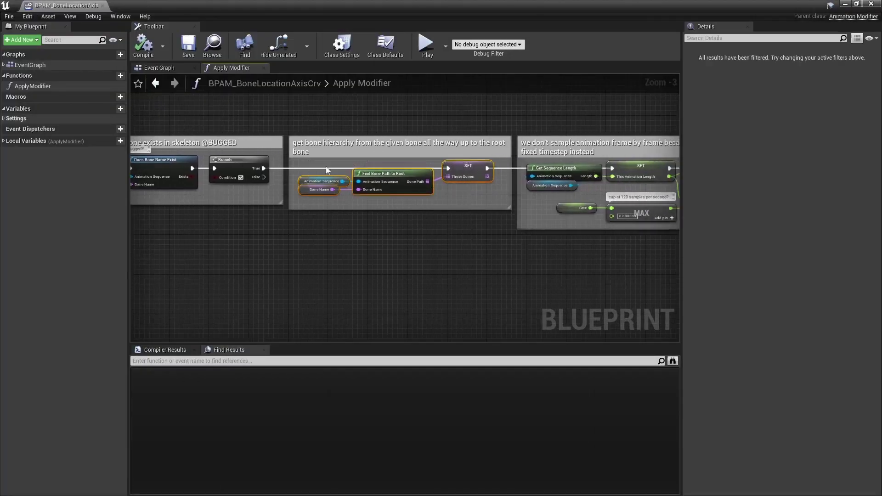
right_click_drag(502, 205, 291, 208)
left_click(431, 169)
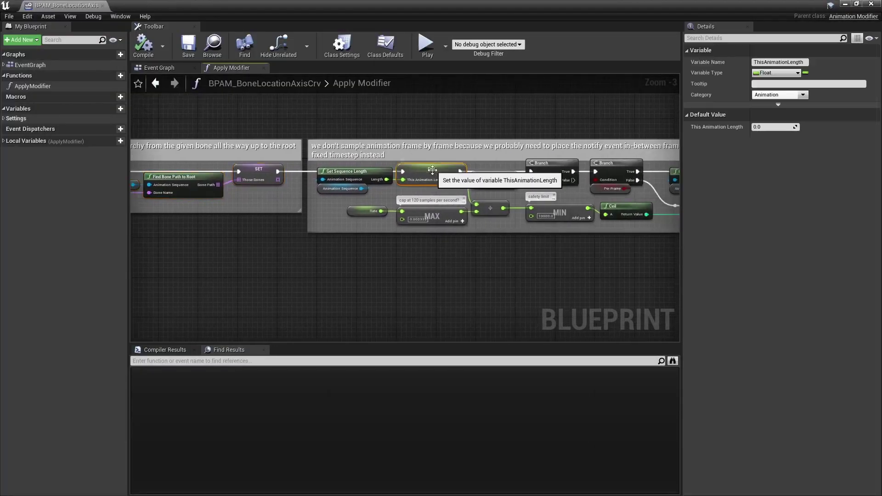
left_click(435, 195)
right_click_drag(435, 195, 293, 194)
left_click(477, 171)
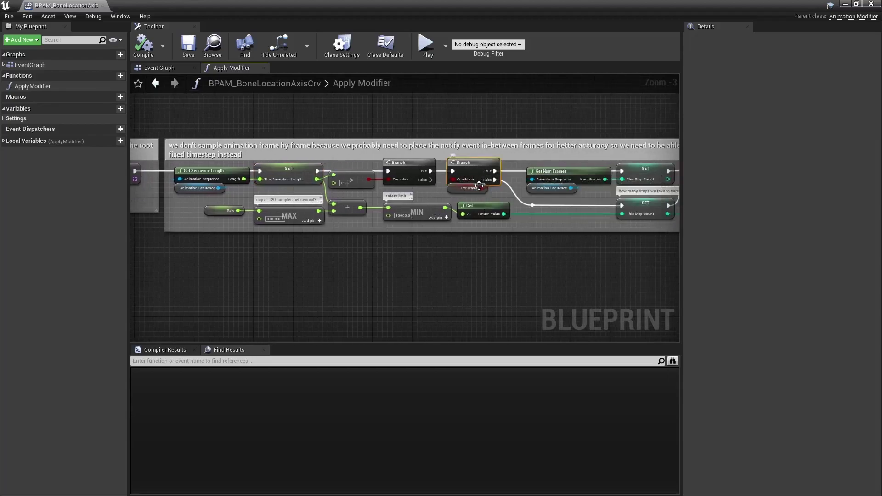
Examine how the Per Frame and Rate variables determine This Step Count and This Step Time in the sampling section
left_click(454, 190)
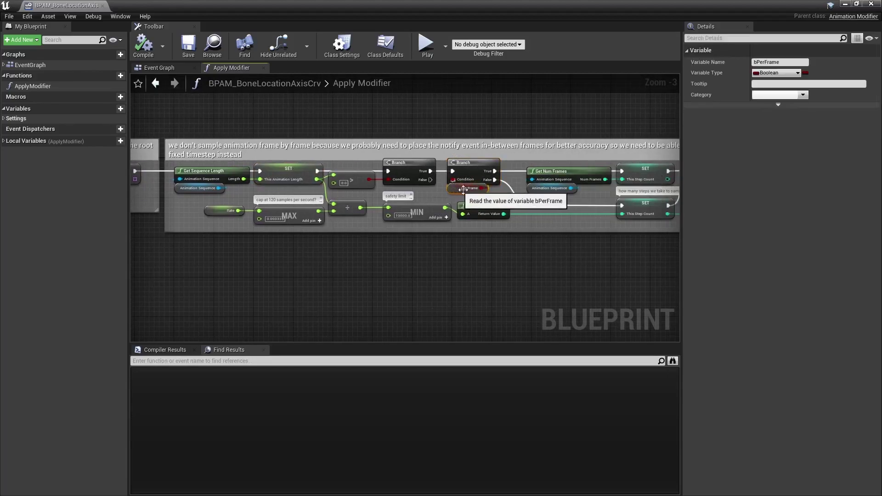
double_click(533, 205)
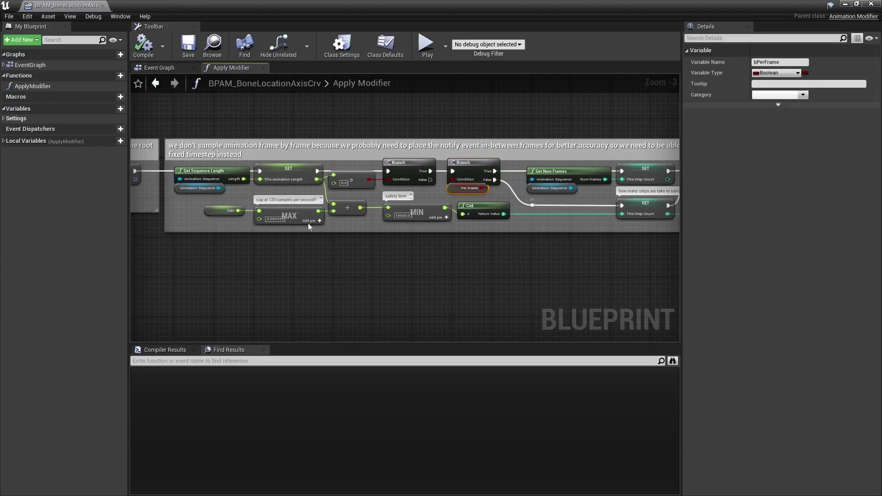
left_click(545, 221)
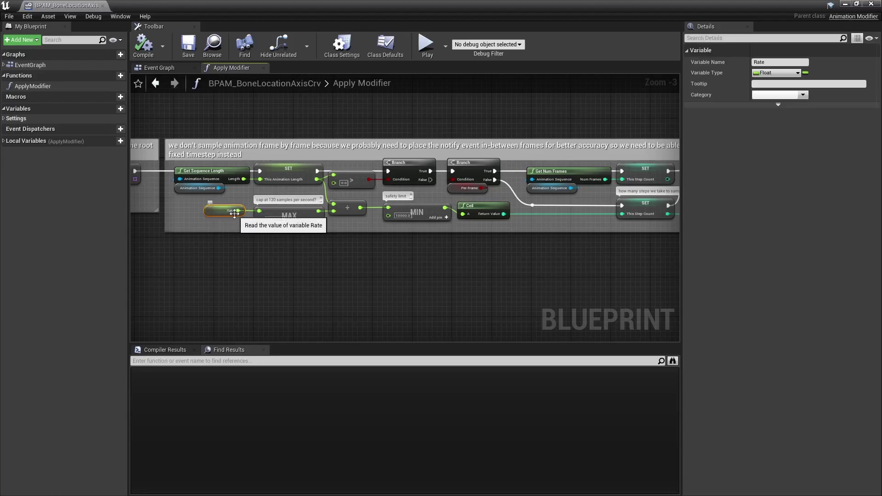
left_click(293, 169)
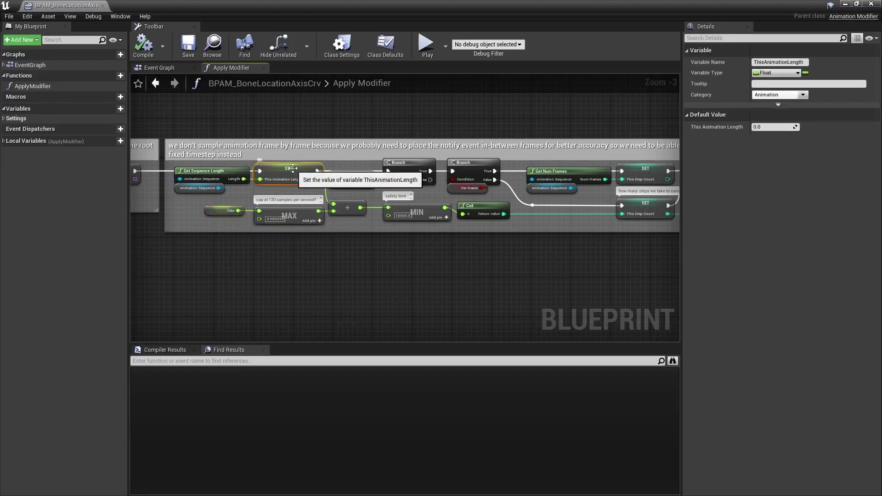
right_click_drag(471, 206, 316, 204)
left_click(497, 212)
right_click_drag(517, 220, 441, 219)
left_click(568, 183)
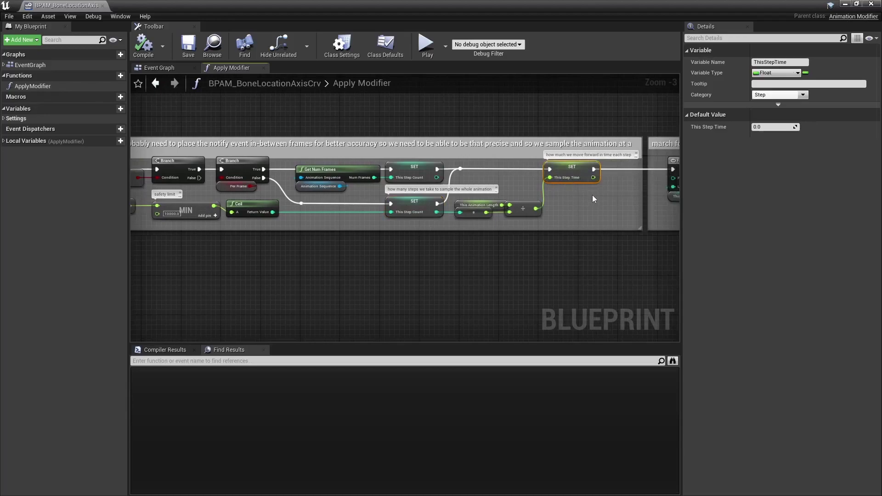
Examine the time-stepping loop, the local-to-component-space conversion, and the section writing the bone's world location component for each frame
right_click_drag(593, 199, 312, 205)
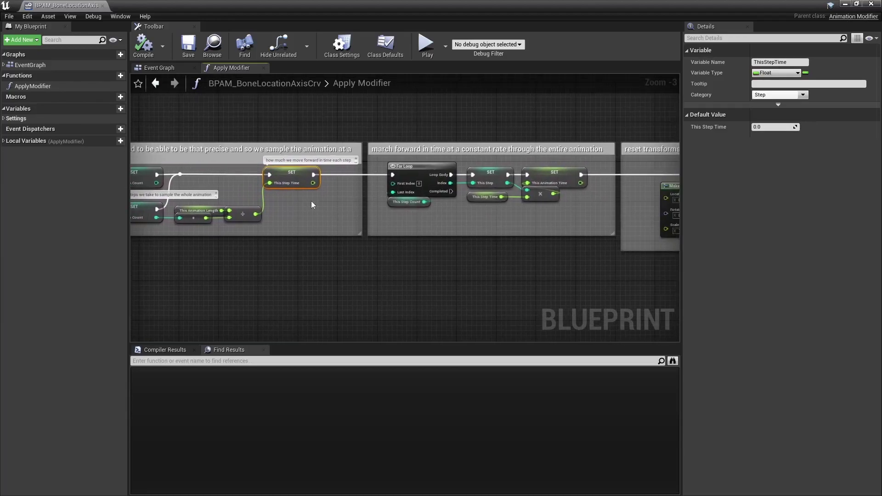
left_click(401, 217)
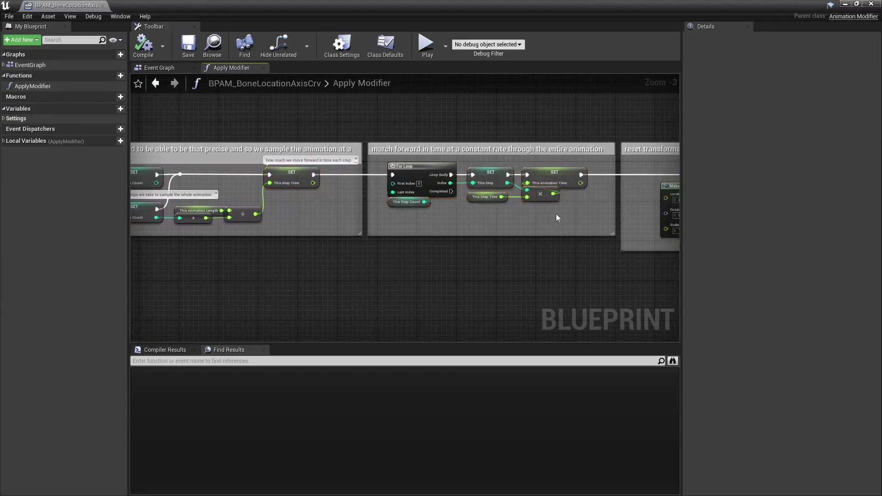
right_click_drag(603, 214, 288, 206)
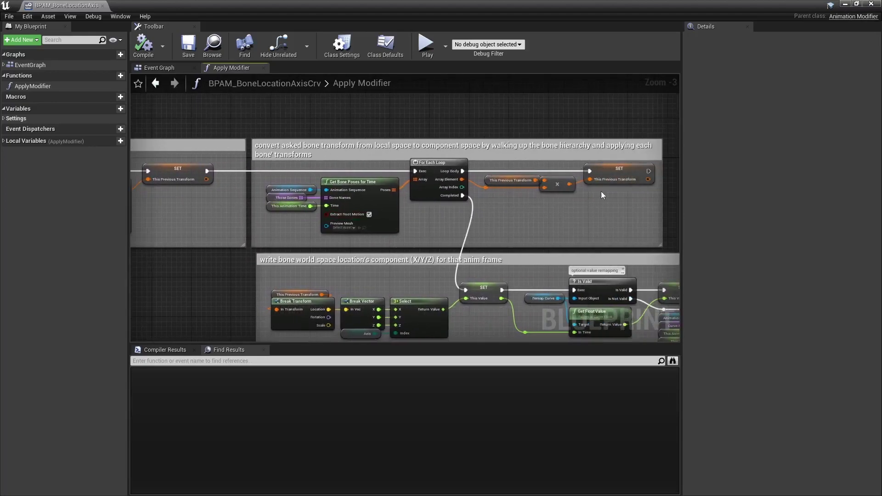
right_click_drag(572, 222, 558, 138)
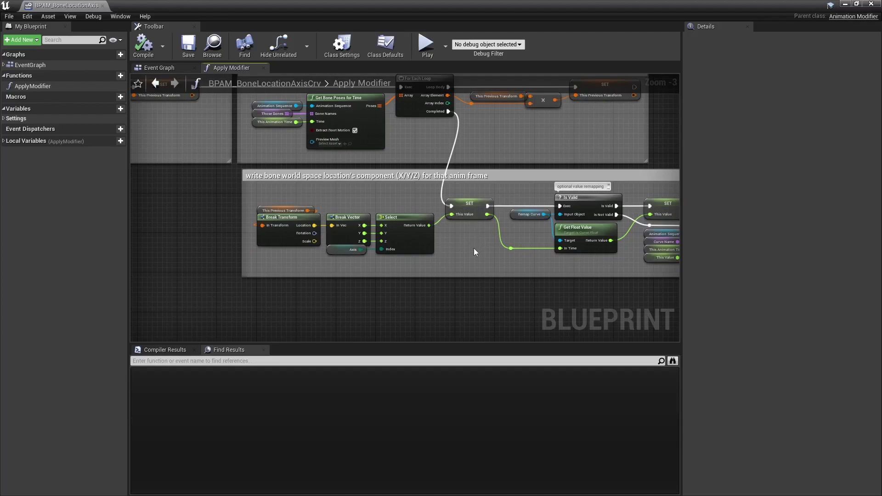
left_click_drag(462, 264, 349, 226)
left_click(351, 201)
left_click(466, 207)
right_click_drag(476, 234, 280, 233)
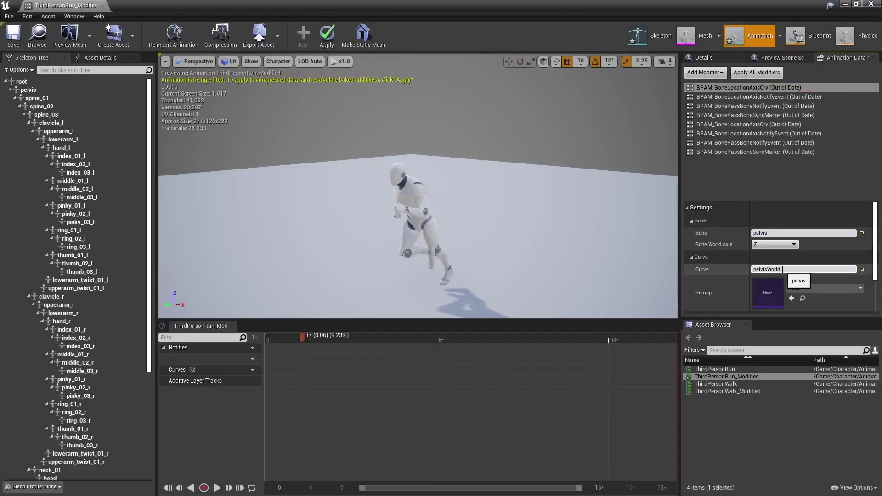
Apply the first BPAM_BoneLocationAxisCrv modifier with bone pelvis and curve pelvisWorldHeight, and play the run animation to check the curve
right_click(745, 87)
left_click(767, 90)
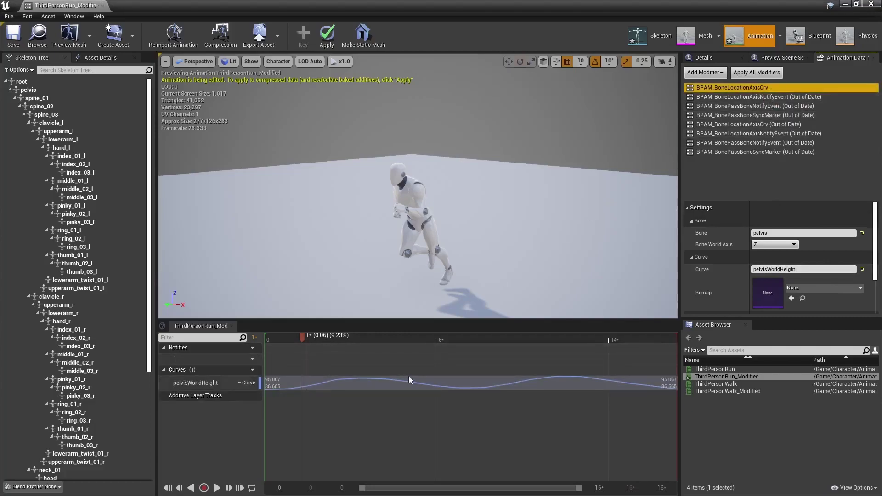
left_click(307, 339)
key("space")
left_click_drag(484, 267, 432, 244, "alt")
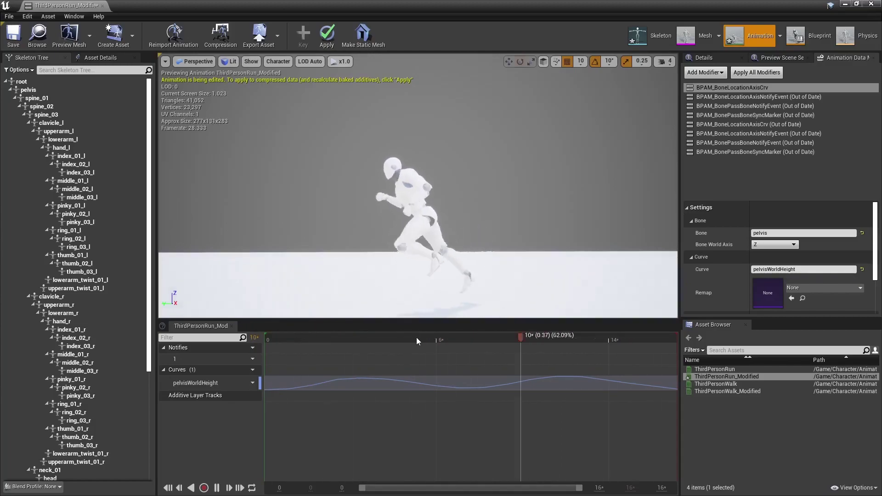
left_click(217, 488)
Open the Crv_BoneRemap curve and inspect the time and value of both its keys
left_click(837, 289)
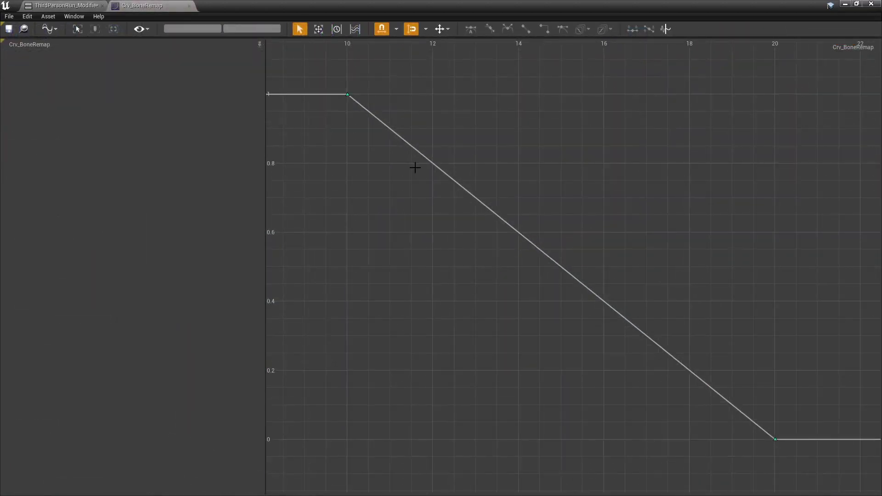
left_click_drag(324, 67, 324, 66)
scroll(345, 110, "down", 3)
left_click_drag(557, 293, 713, 393)
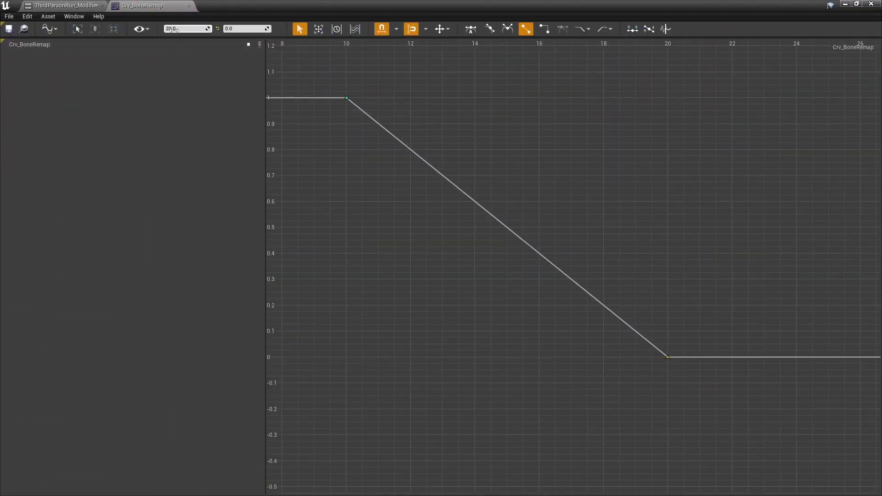
left_click_drag(296, 74, 296, 75)
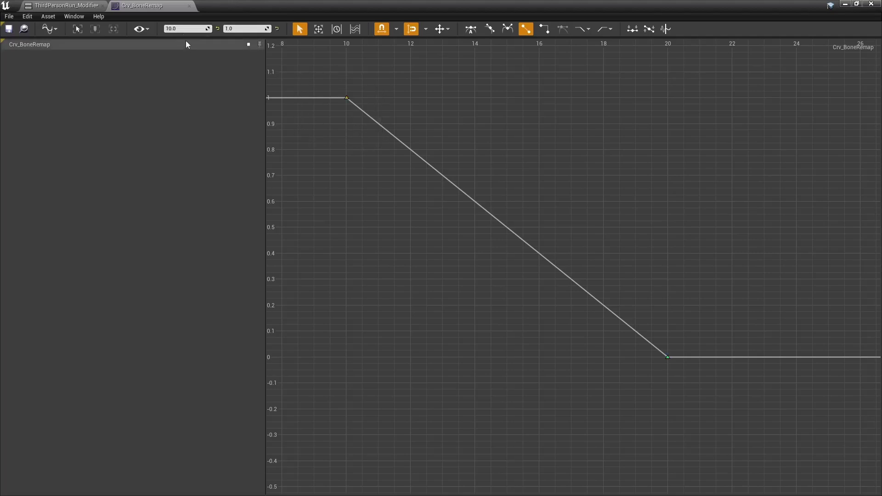
Try a time of 5 for the first Crv_BoneRemap key, and set it back to 10
left_click(184, 28)
type("5")
key("Return")
key("f")
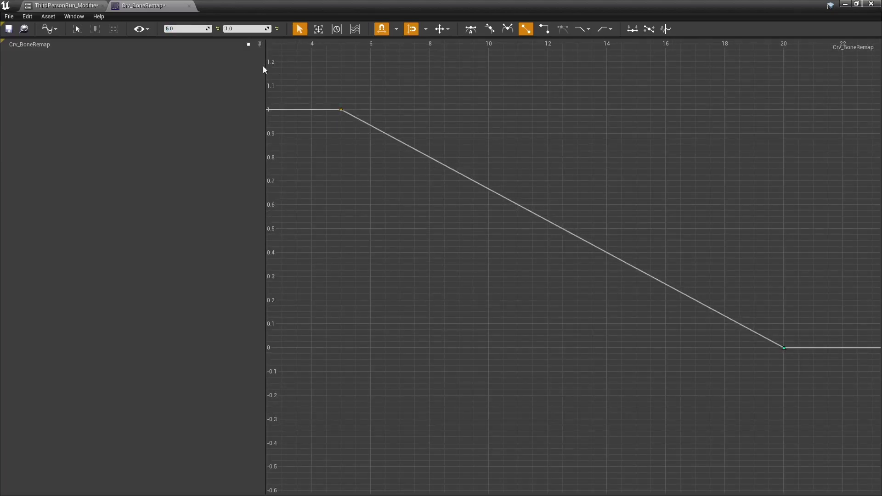
type("10")
key("Return")
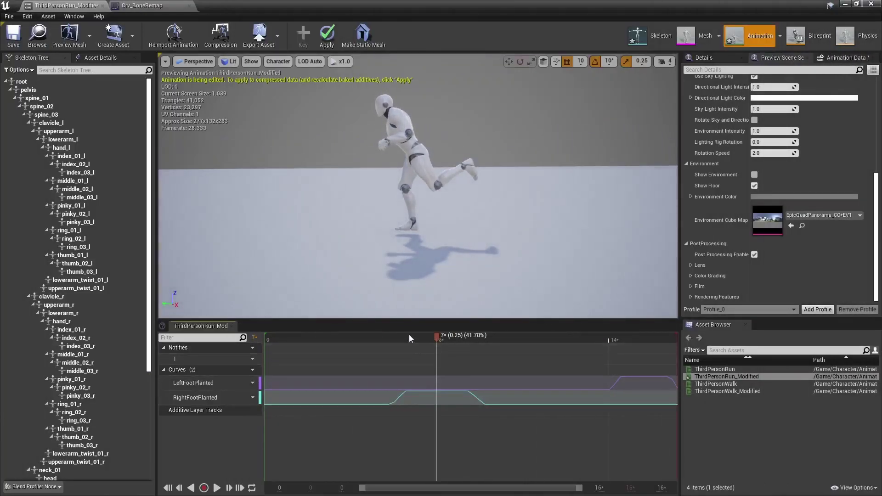
Scrub through the run animation to compare the LeftFootPlanted and RightFootPlanted curves with the foot poses
left_click_drag(409, 334, 516, 338)
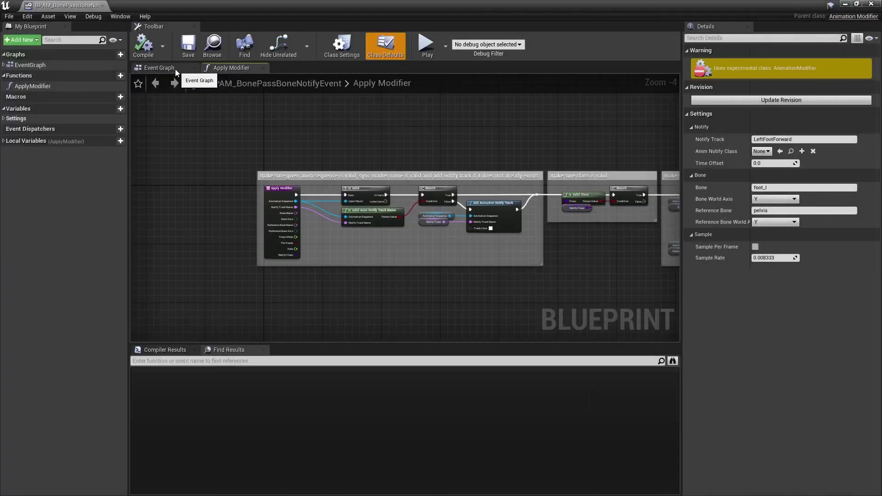
Review BPAM_BonePassBoneNotifyEvent's Event Graph and the notify track and class validity checks in its Apply Modifier function
left_click(175, 68)
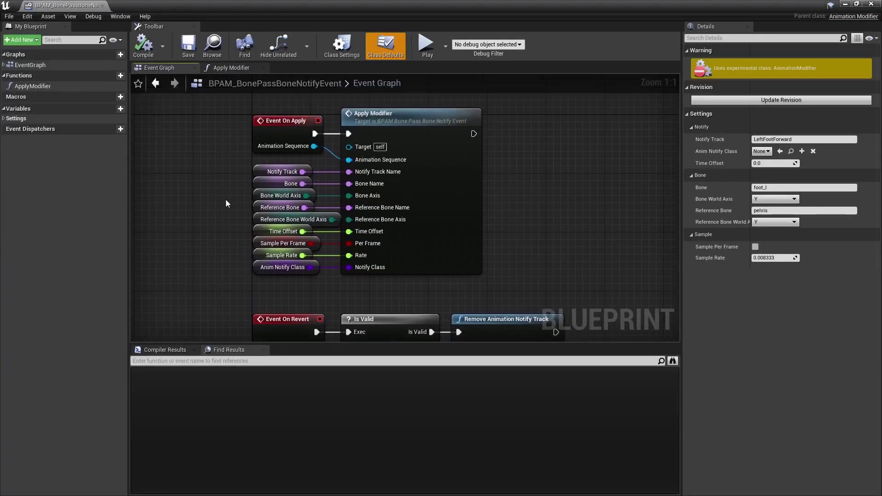
left_click(233, 69)
scroll(324, 253, "up", 1)
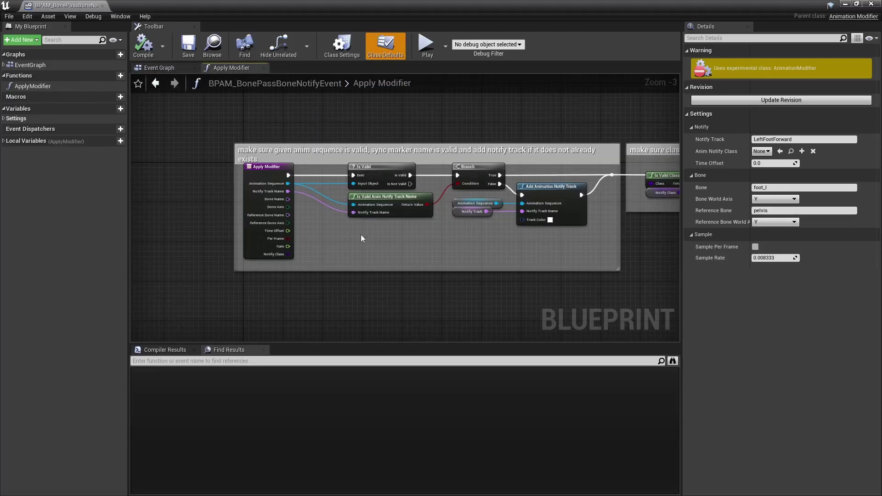
right_click_drag(360, 234, 321, 241)
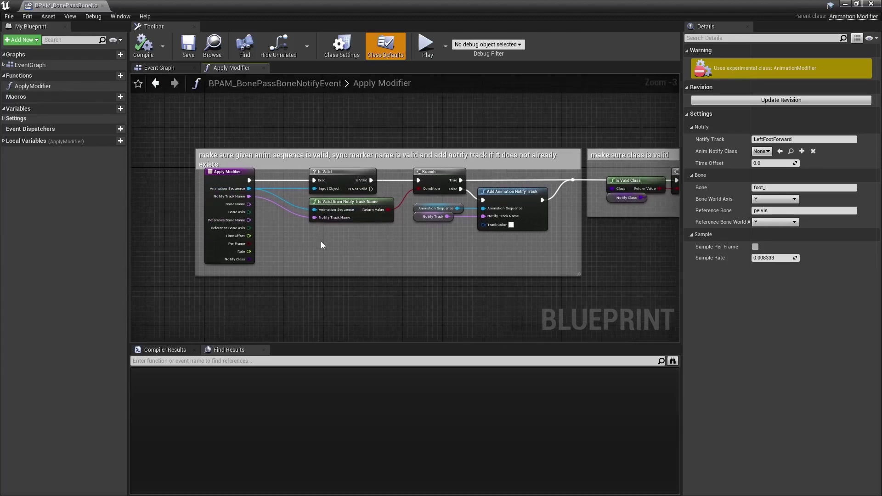
left_click(501, 195)
right_click_drag(551, 260, 304, 259)
left_click(410, 255)
right_click_drag(458, 232, 335, 234)
Examine the sections that get the bone hierarchies up to the root for the given bone and the reference bone
right_click_drag(414, 206, 129, 201)
left_click_drag(496, 203, 328, 173)
right_click_drag(541, 206, 354, 204)
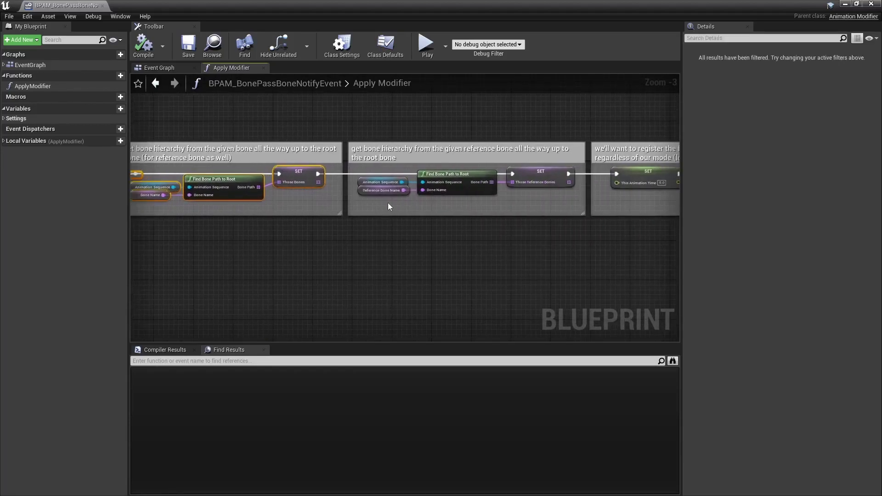
left_click_drag(388, 203, 538, 163)
right_click_drag(401, 204, 462, 203)
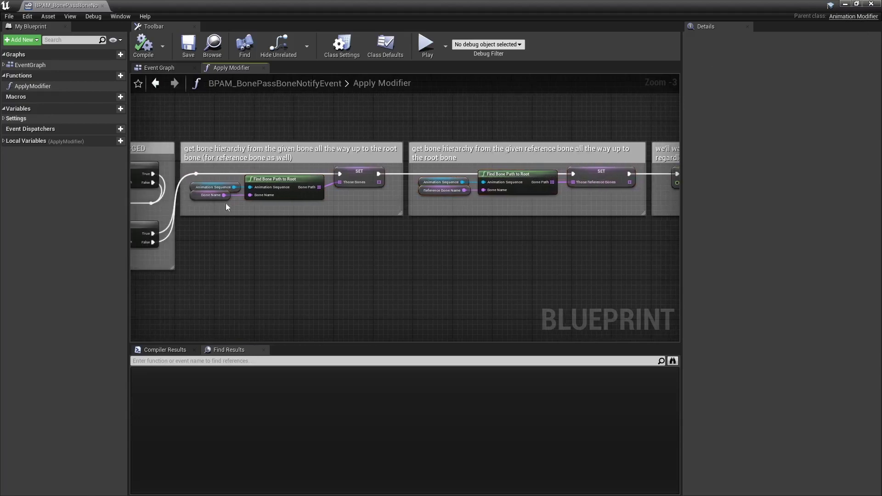
left_click(195, 197)
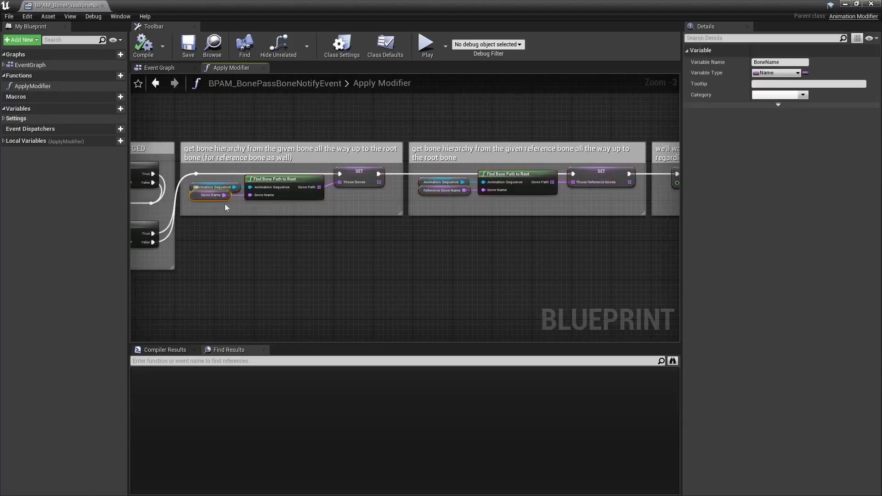
Examine the fixed-timestep sampling loop and the sections computing the reference bone's world location and the asked bone's component-space transform
right_click_drag(549, 200, 315, 201)
left_click(462, 204)
right_click_drag(462, 204, 253, 204)
right_click_drag(499, 234, 308, 230)
right_click_drag(621, 216, 395, 214)
right_click_drag(597, 177, 367, 175)
right_click_drag(517, 177, 408, 240)
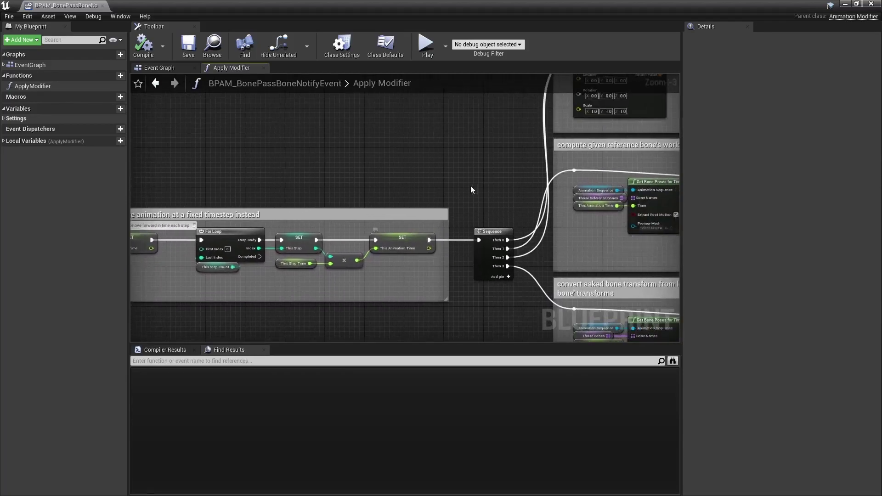
right_click_drag(646, 169, 288, 173)
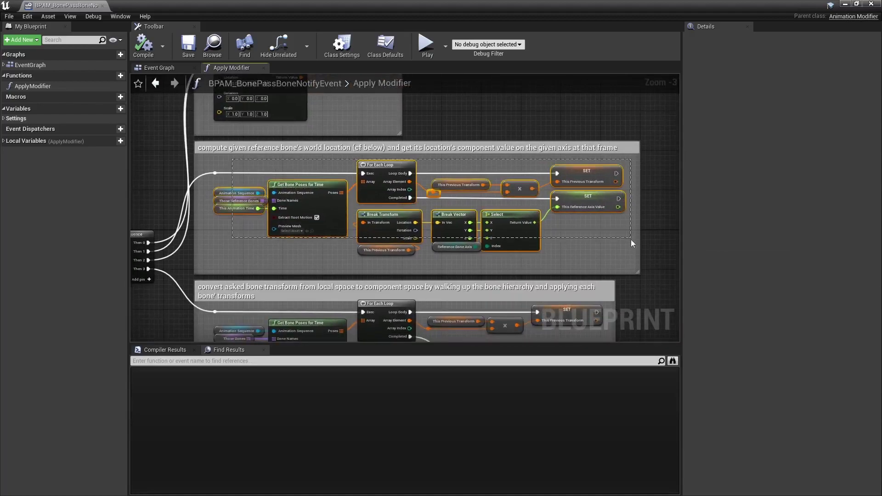
right_click_drag(578, 247, 559, 137)
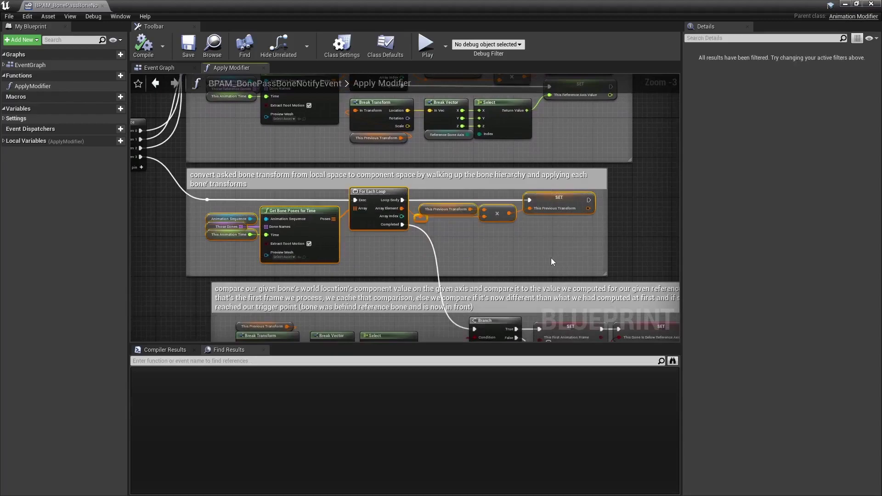
Examine the bone and reference axis value comparison and the first-frame branch that caches its result
right_click_drag(550, 258, 545, 142)
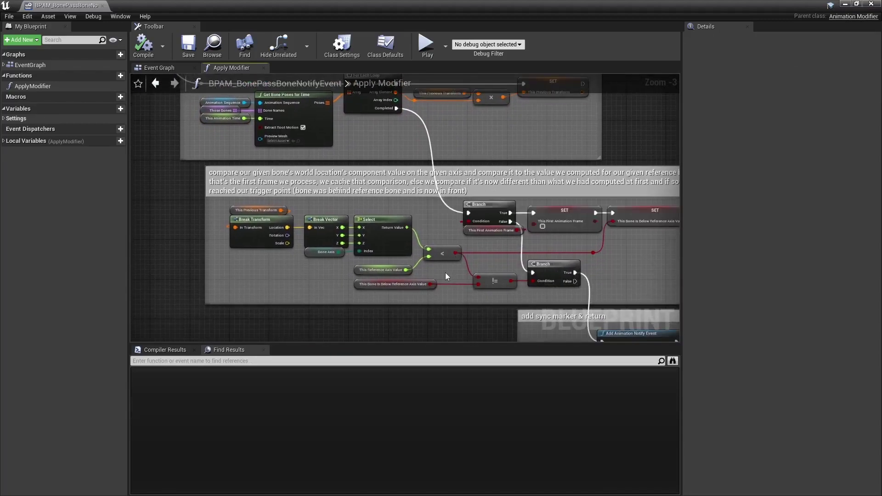
left_click_drag(445, 272, 372, 235)
left_click(492, 248)
left_click_drag(496, 240, 477, 211)
right_click_drag(491, 228, 398, 231)
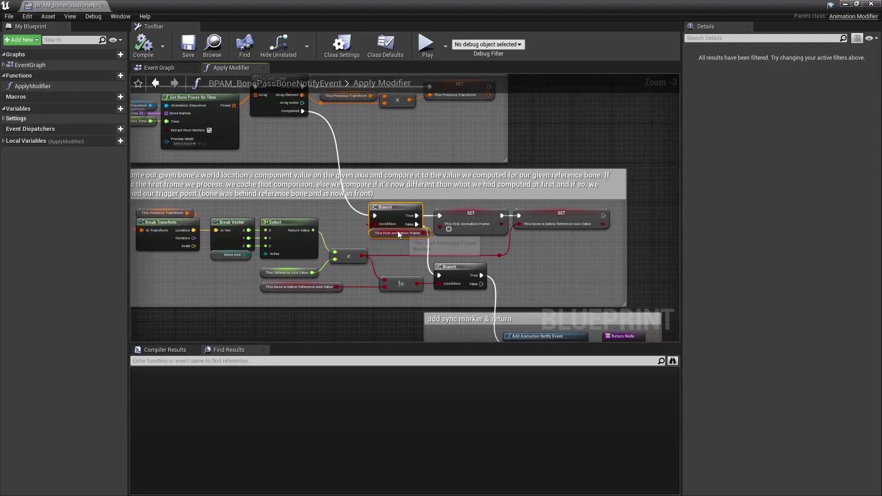
left_click(459, 232)
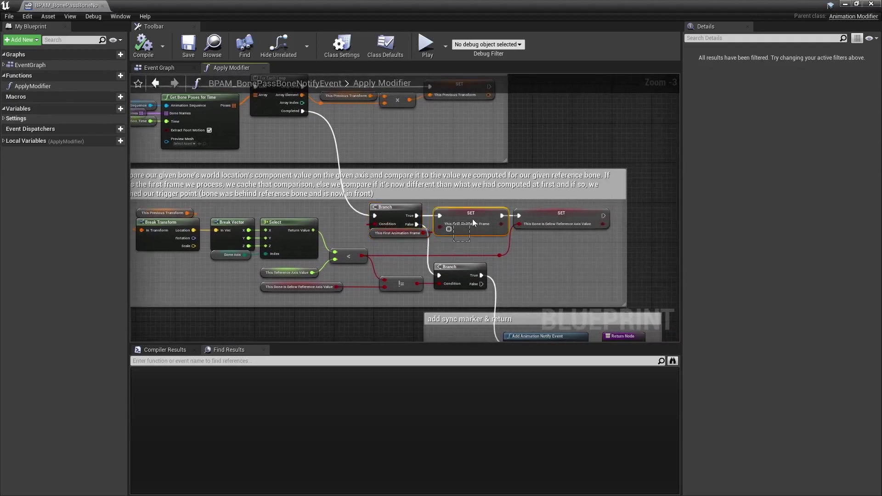
left_click(467, 240)
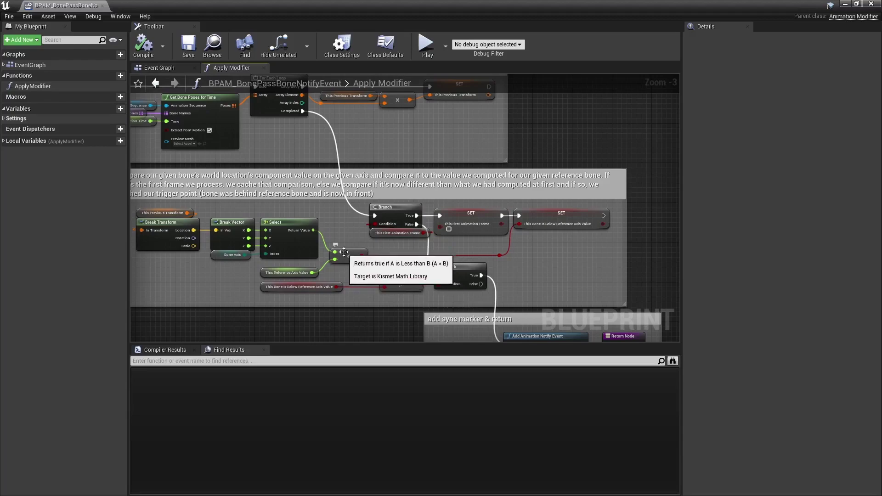
left_click(544, 220)
left_click(546, 244)
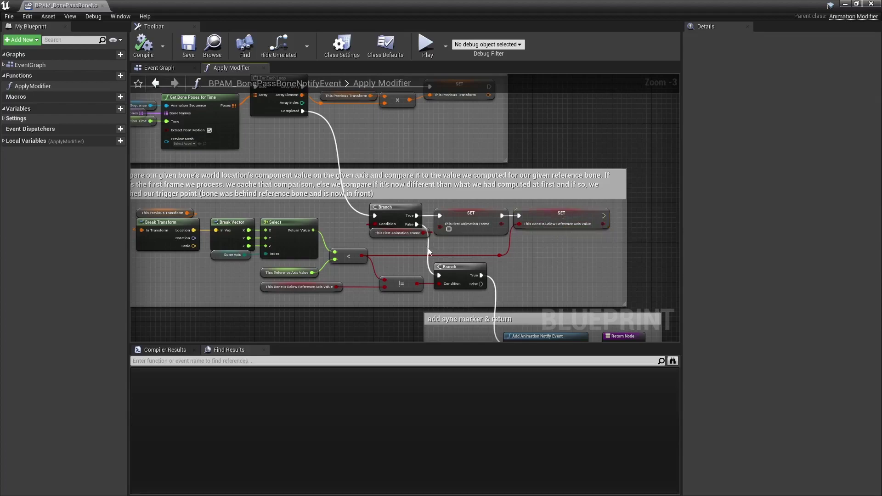
Examine the not-equal check against the cached comparison and the branch it drives when the bone passes the reference
left_click(394, 217)
left_click(390, 247)
left_click(405, 283)
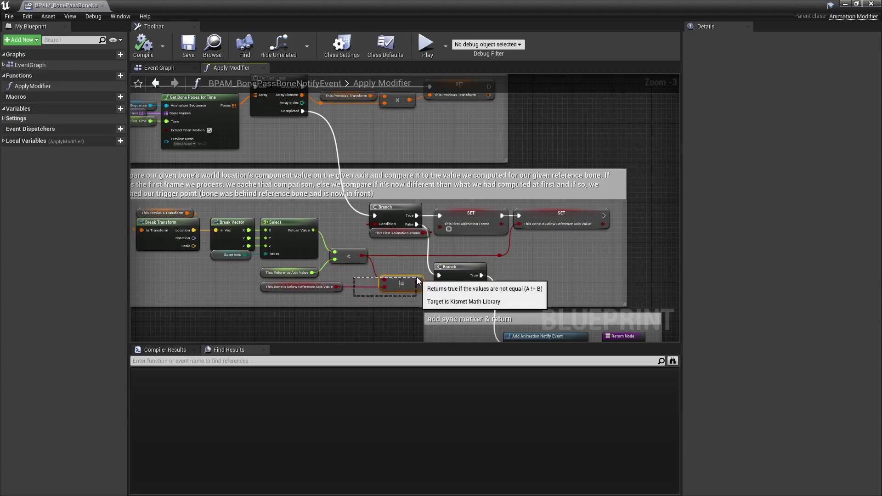
right_click_drag(452, 291, 429, 269)
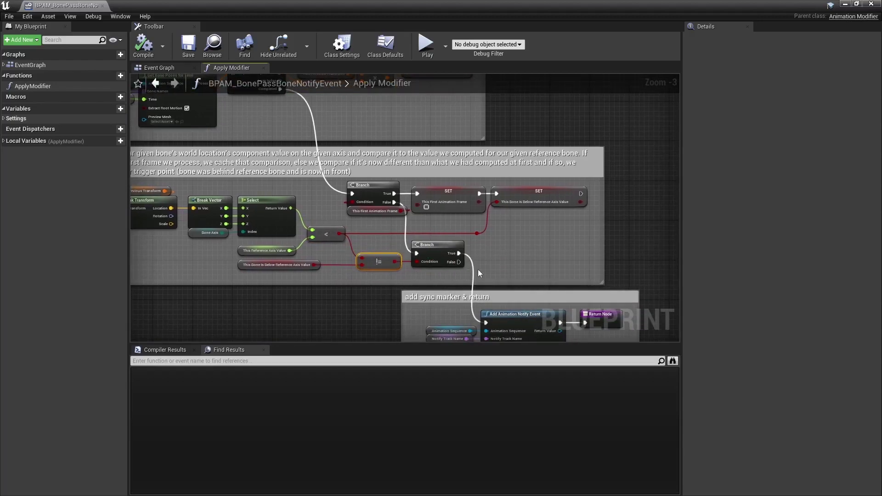
Examine the section adding the animation notify event and the time-loop calculation feeding its start time
right_click_drag(386, 252, 424, 193)
left_click(393, 227)
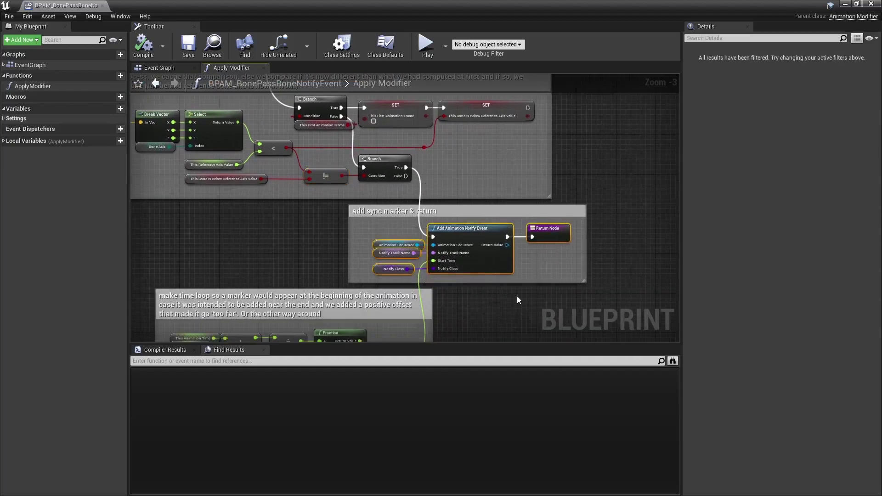
scroll(481, 296, "down", 3)
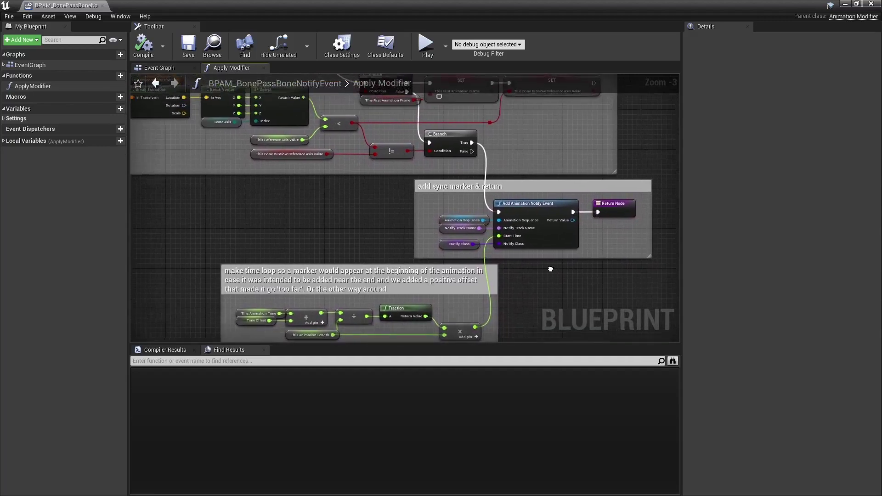
right_click_drag(437, 280, 404, 277)
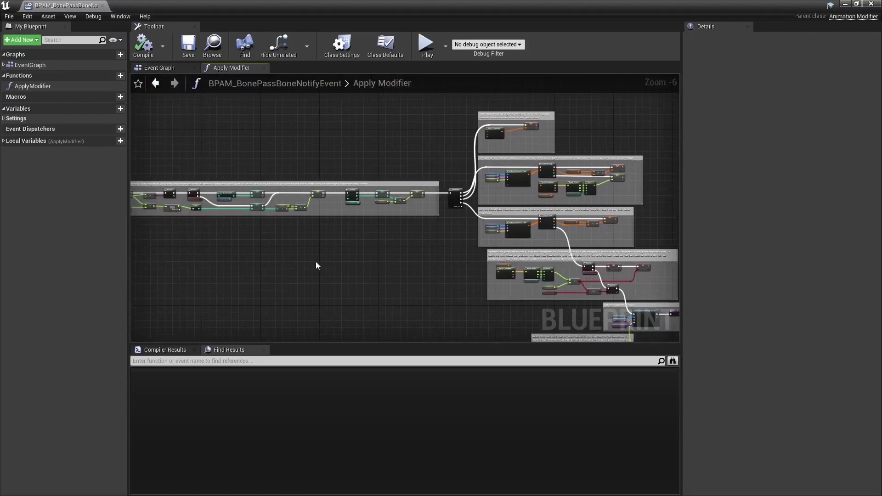
Review the overall layout of the Apply Modifier function, from the sampling sections back to the initial checks
right_click_drag(316, 262, 503, 260)
scroll(496, 259, "down", 2)
mouse_move(326, 252)
right_mouse_down()
mouse_move(516, 251)
mouse_move(303, 273)
right_mouse_up()
scroll(367, 225, "up", 3)
right_click_drag(634, 168, 154, 249)
right_click_drag(516, 219, 768, 206)
scroll(256, 190, "down", 1)
right_click_drag(257, 193, 288, 98)
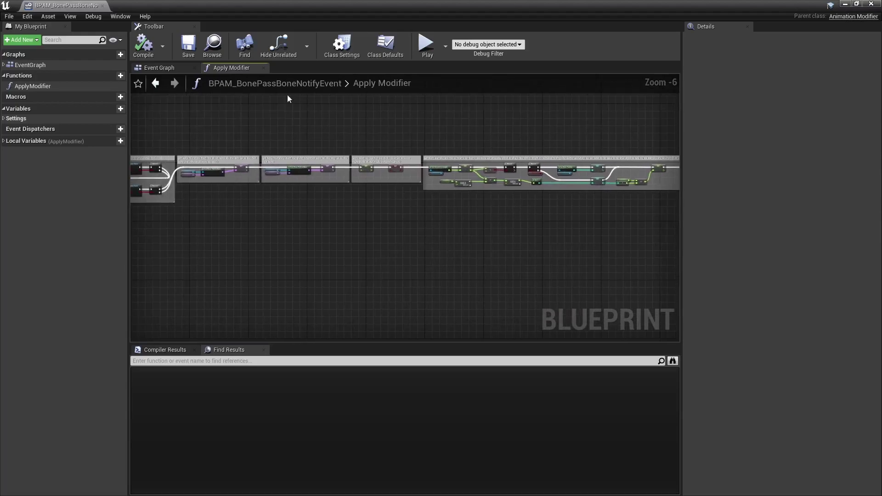
Close the Apply Modifier function graph and view the On Apply and On Revert events in the Event Graph
left_click(265, 68)
right_click_drag(503, 209, 498, 243)
scroll(501, 238, "down", 1)
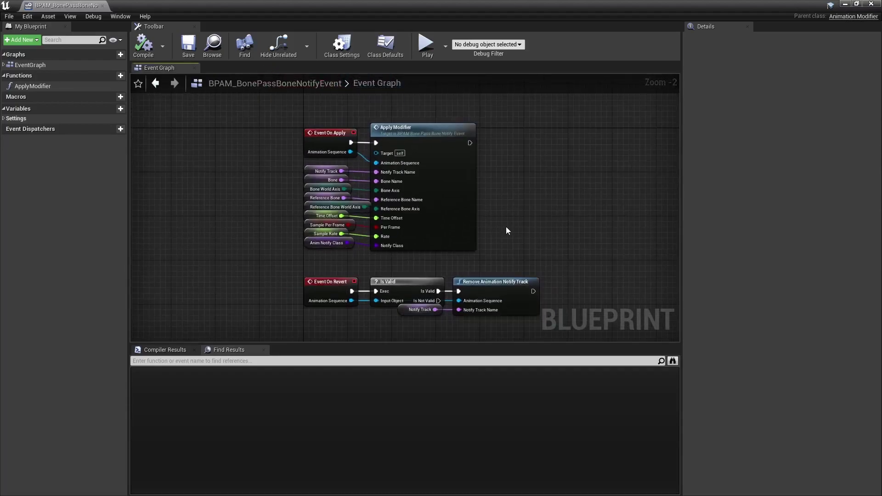
right_click_drag(513, 228, 482, 230)
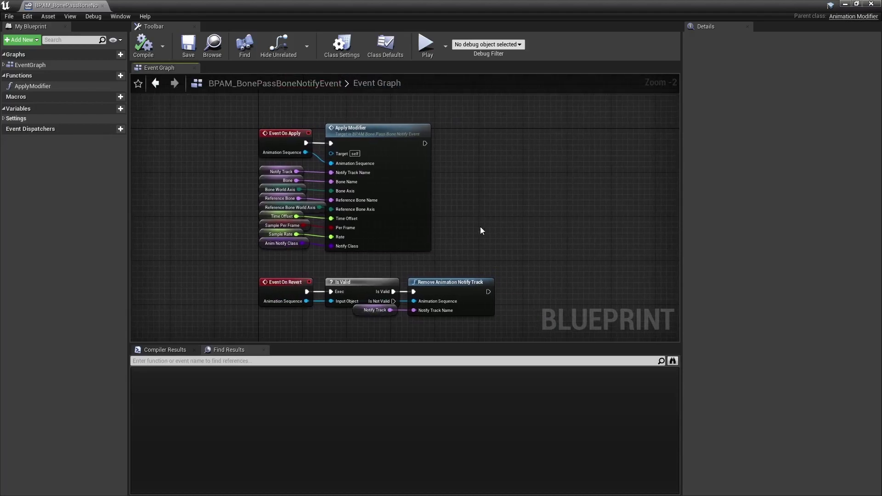